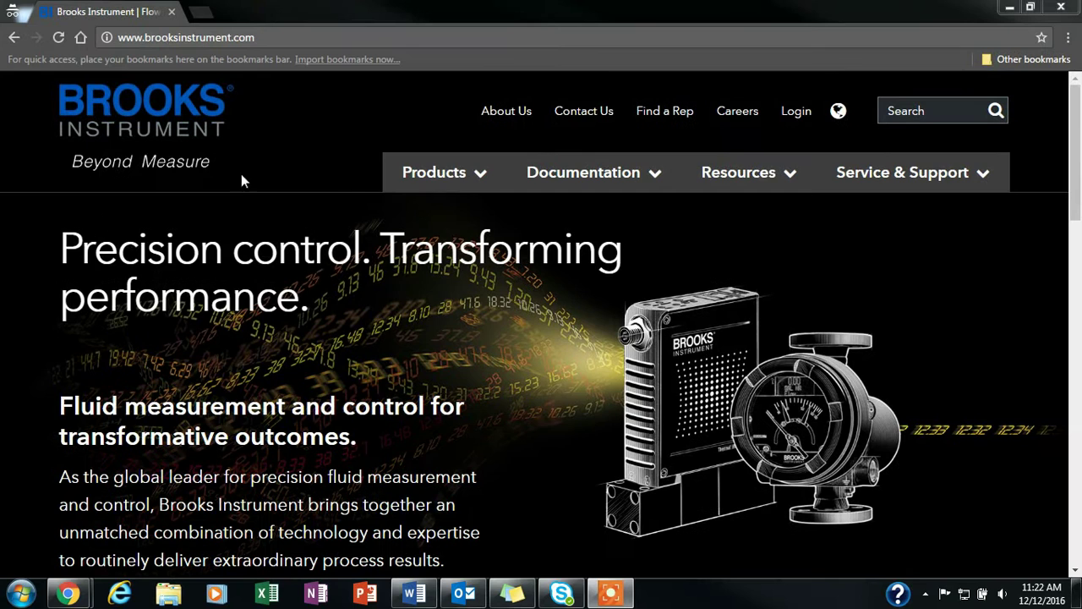
Navigate via Accessories & Software > Product Software to the BEST product page
mouse_move(431, 172)
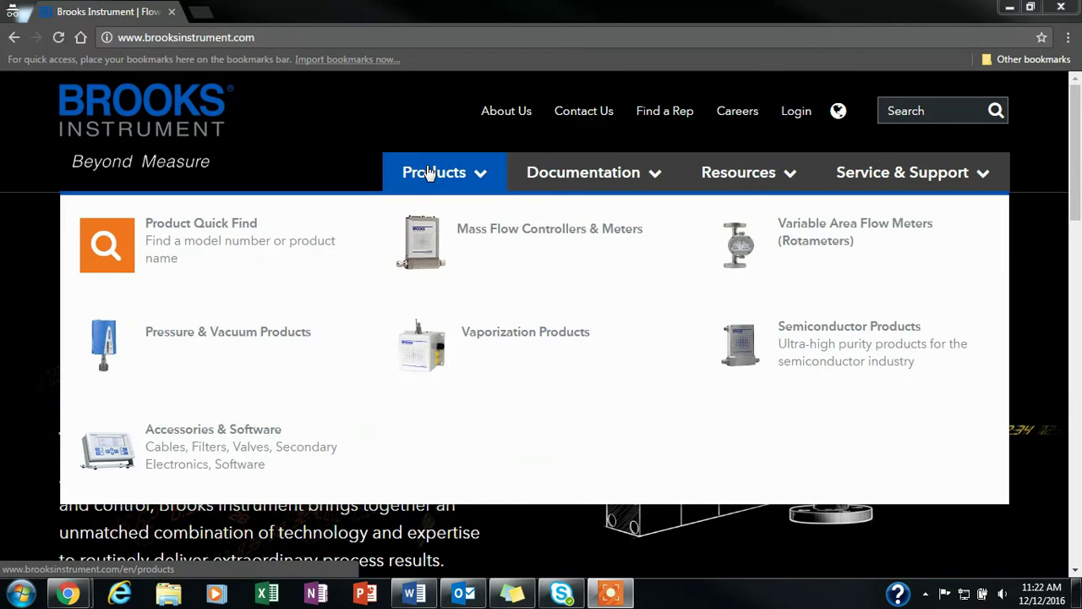
left_click(258, 447)
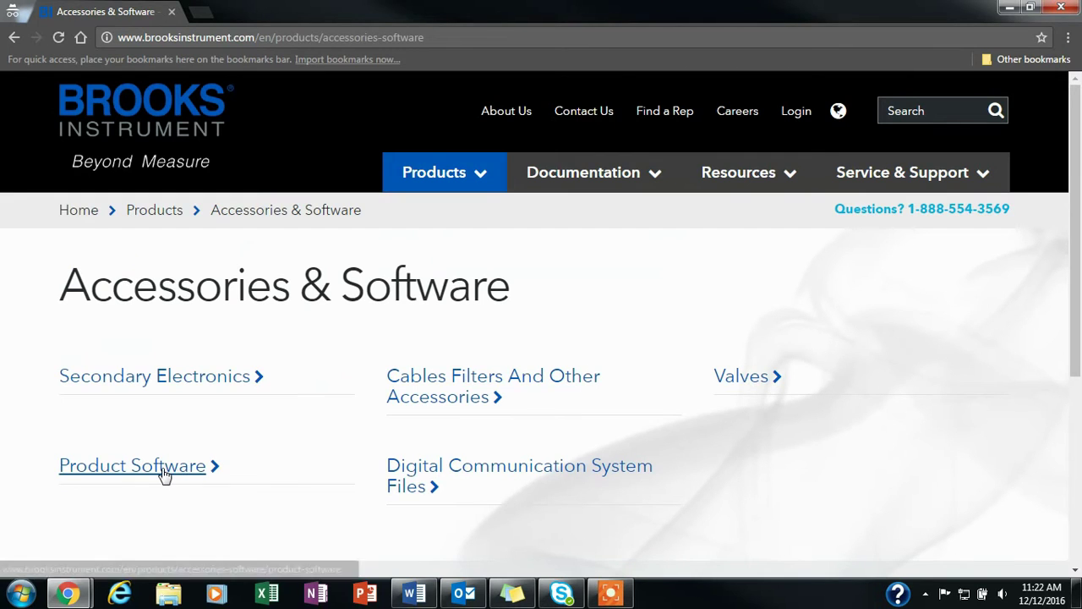
left_click(163, 471)
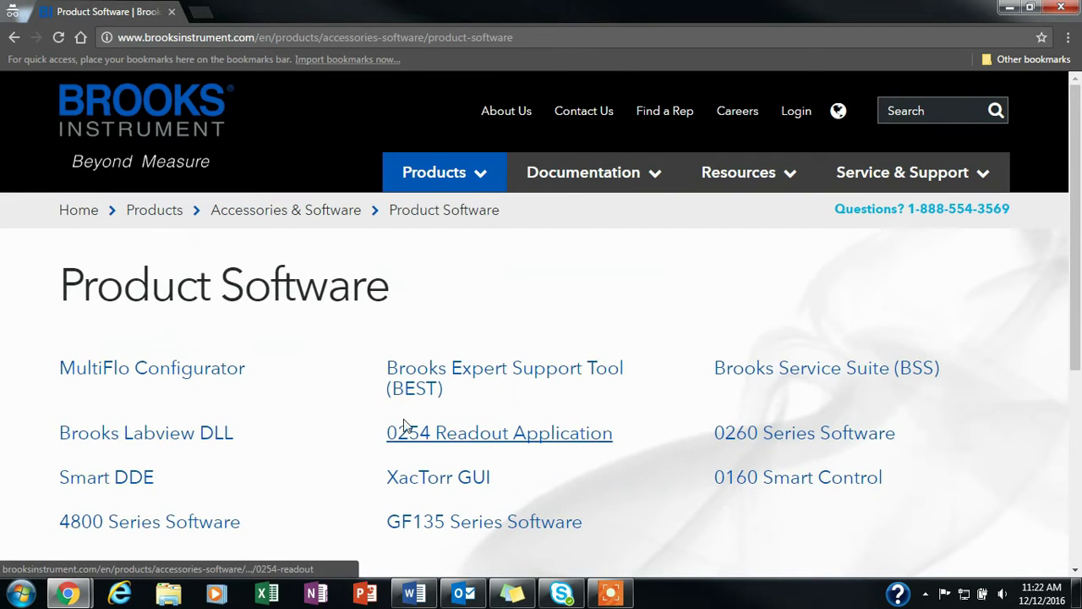
left_click(430, 388)
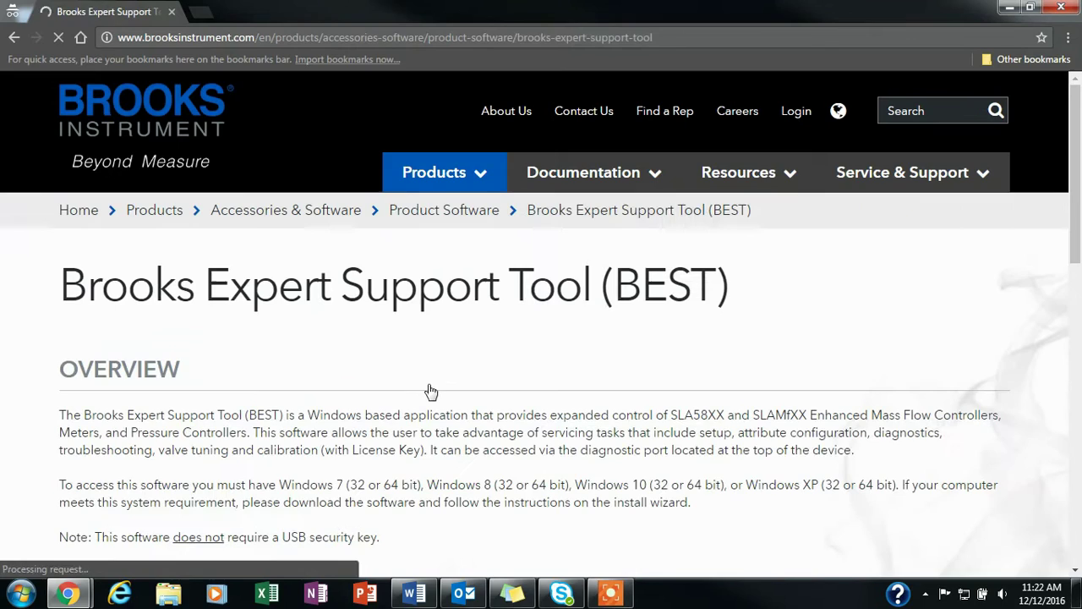
scroll(429, 391, "down", 6)
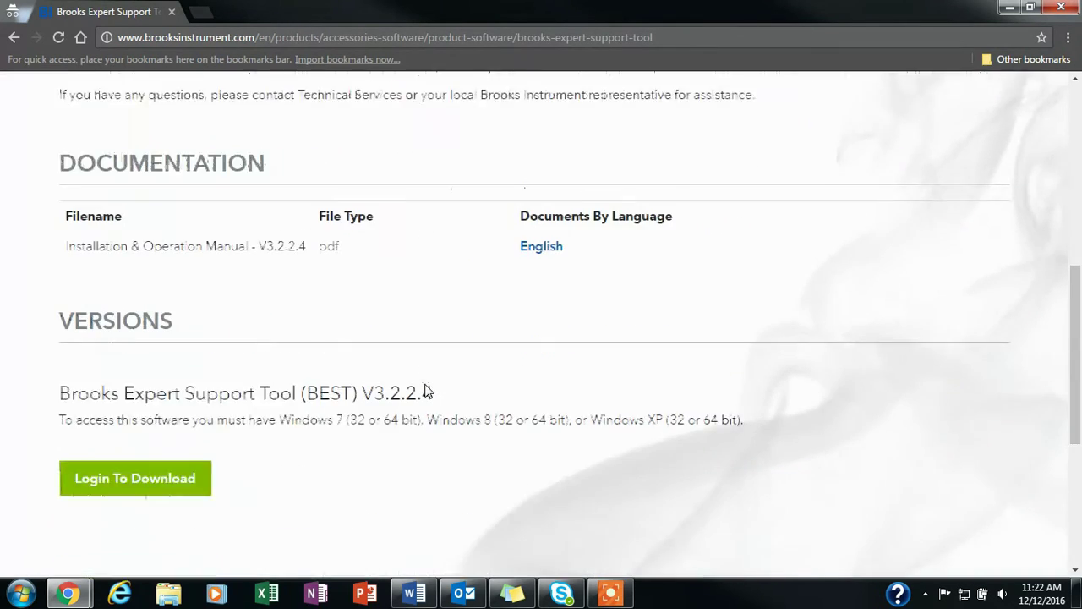
scroll(428, 390, "down", 2)
Choose Login To Download and fill in the account e-mail and password
left_click(114, 356)
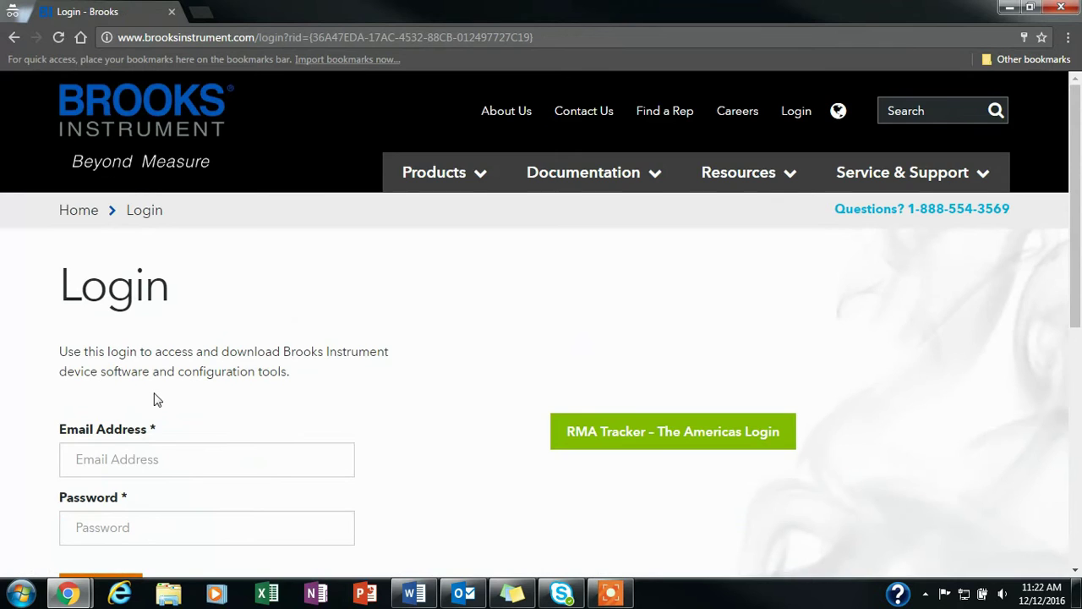
scroll(157, 399, "down", 2)
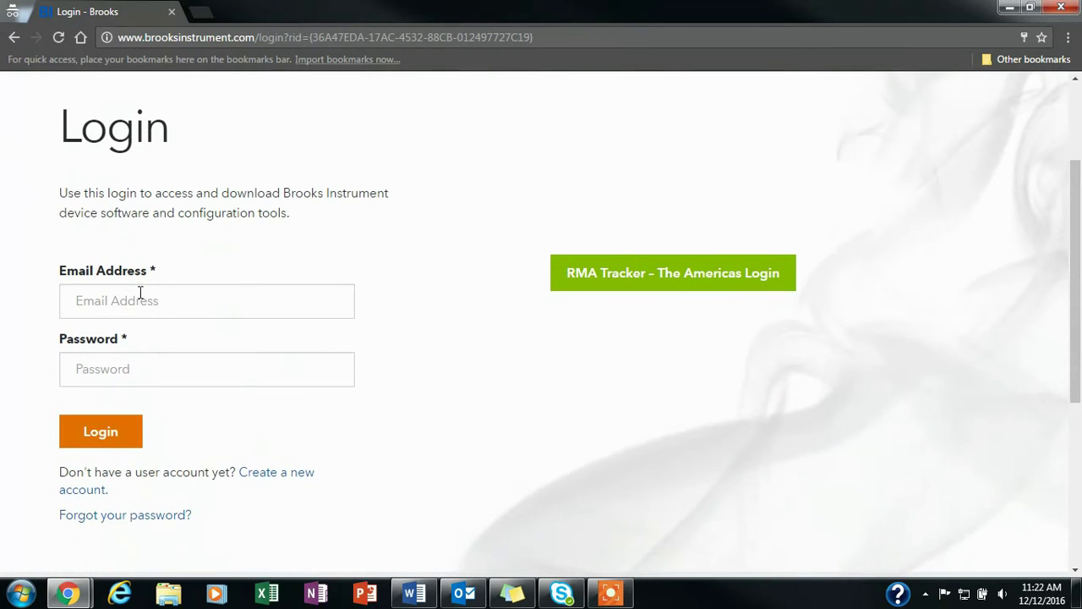
left_click(140, 293)
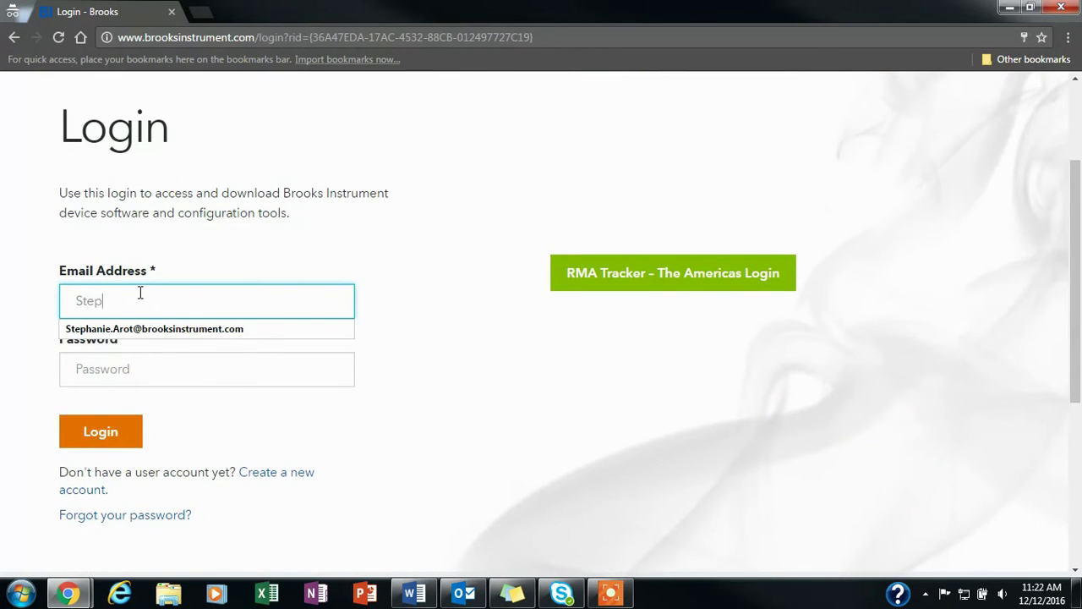
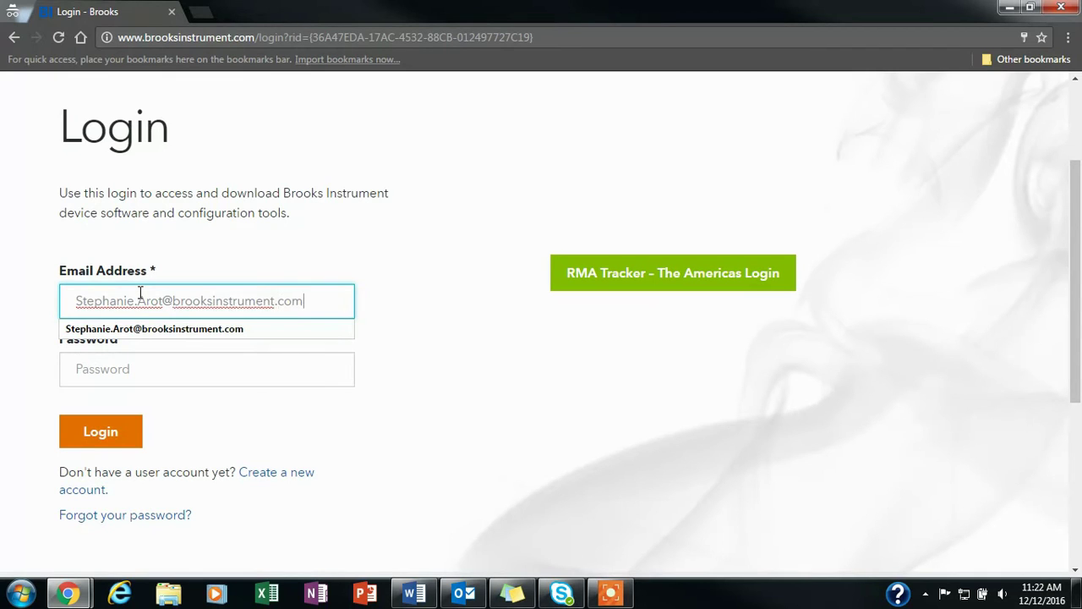
key("Tab")
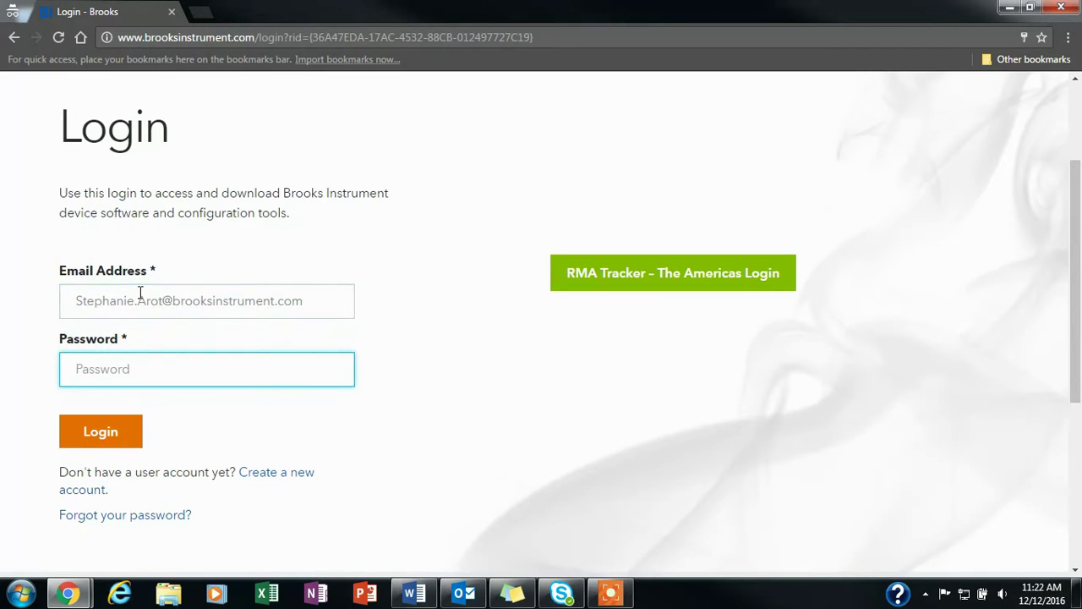
type("************")
Log in and download the BEST V3.2.2.4 zip from the Versions list
left_click(105, 443)
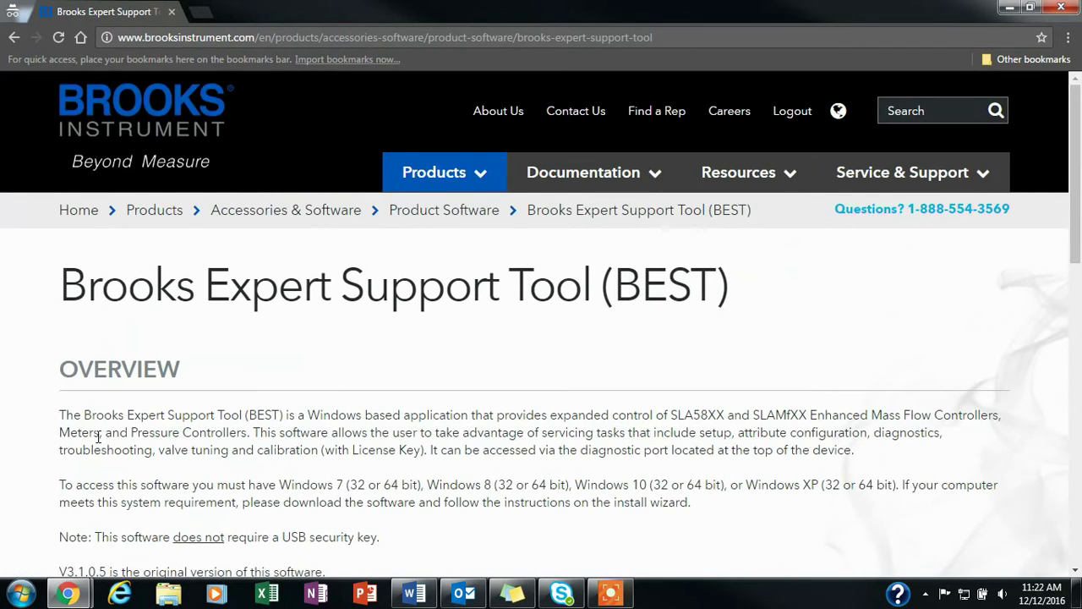
scroll(98, 437, "down", 4)
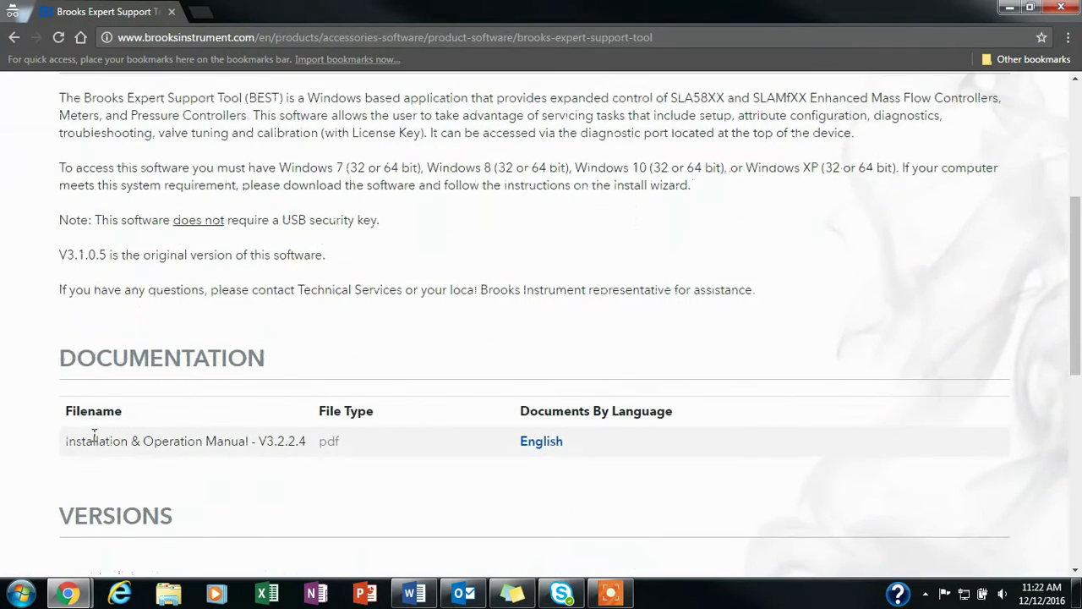
scroll(94, 437, "down", 4)
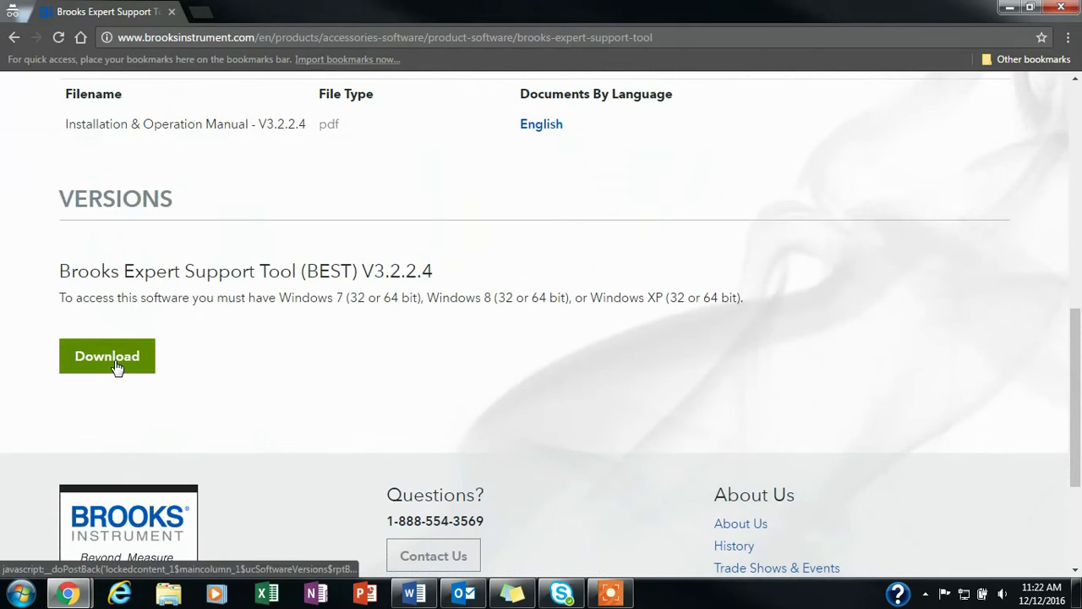
left_click(116, 365)
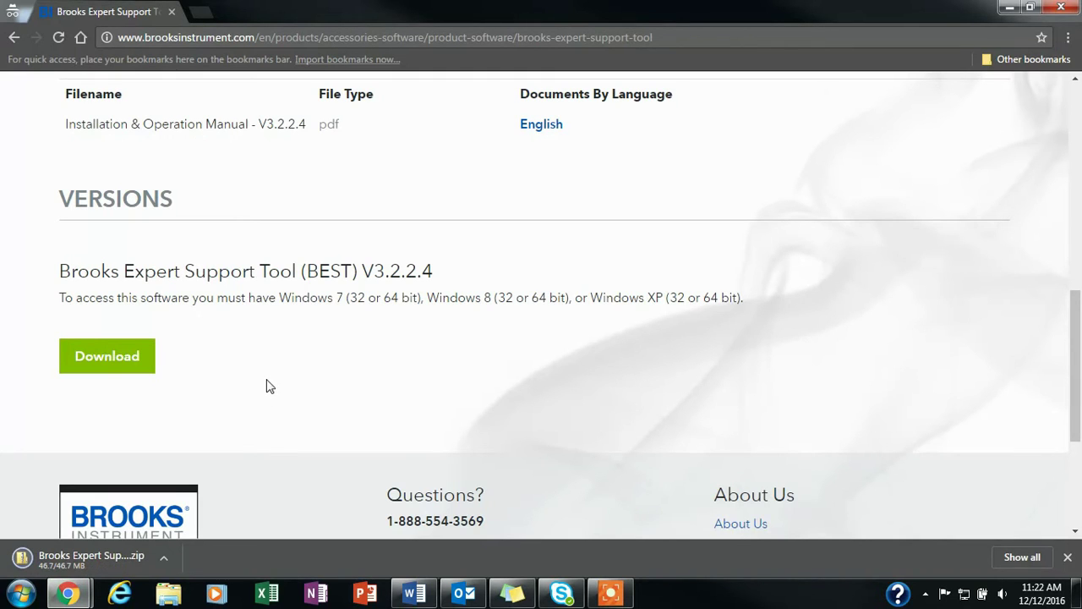
Extract the downloaded BEST zip in Downloads and run its setup.exe
left_click(94, 557)
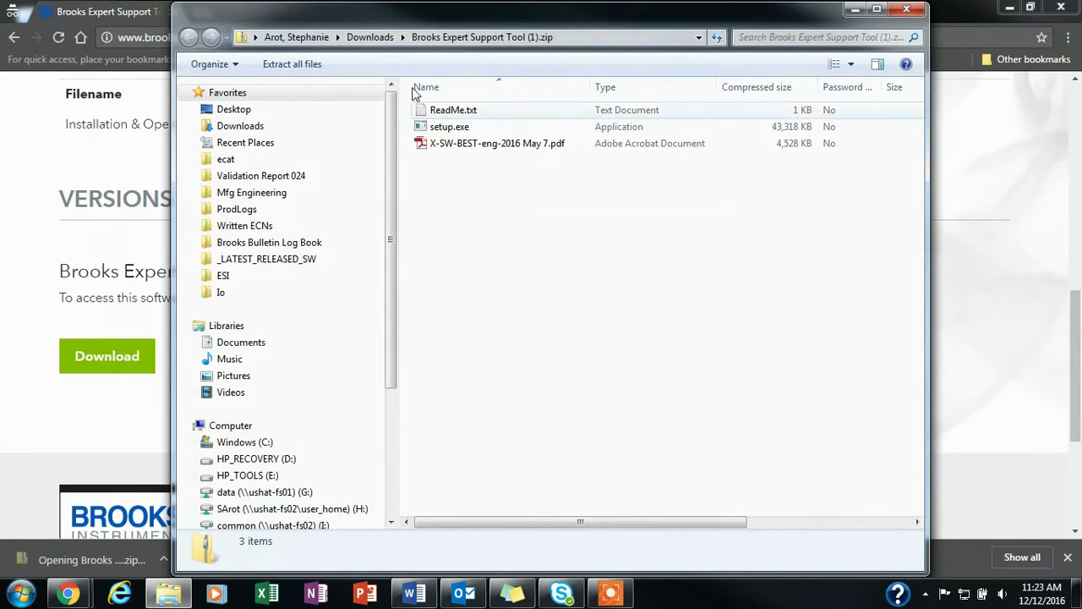
left_click(369, 37)
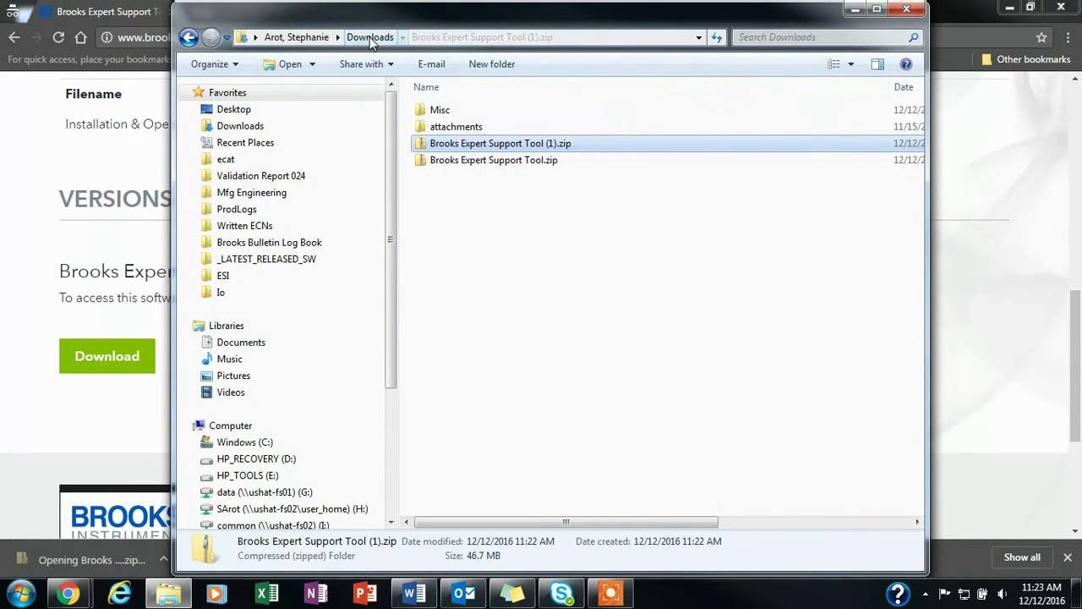
right_click(464, 146)
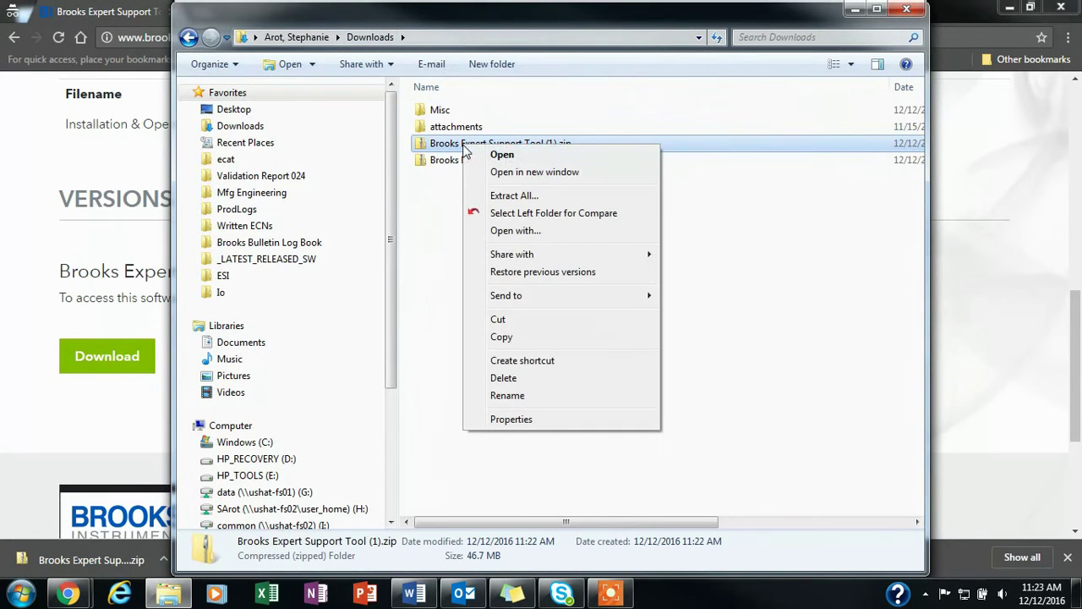
left_click(518, 197)
left_click(680, 452)
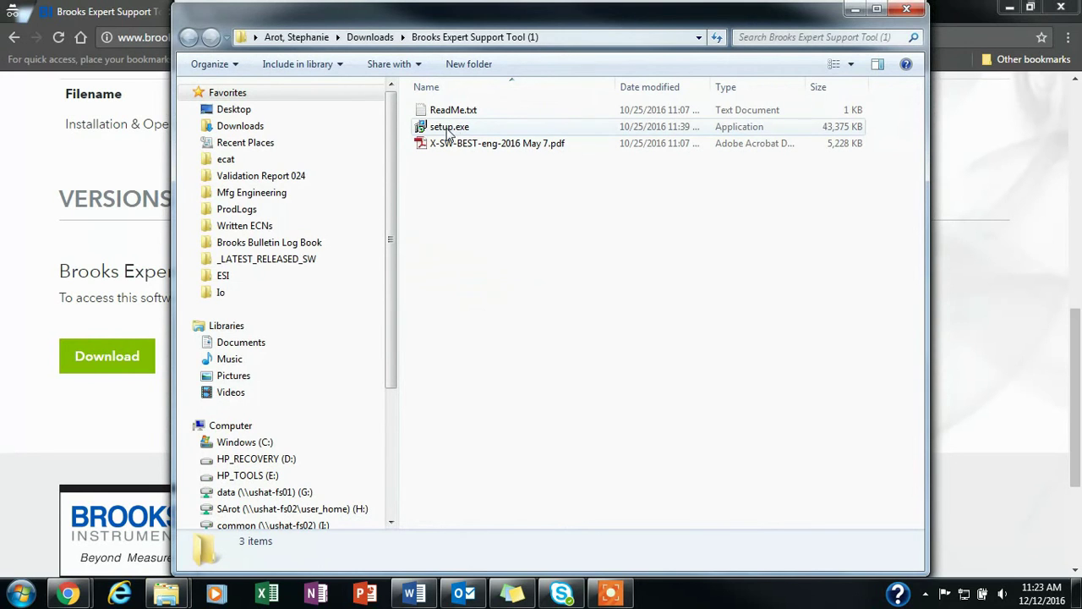
double_click(448, 131)
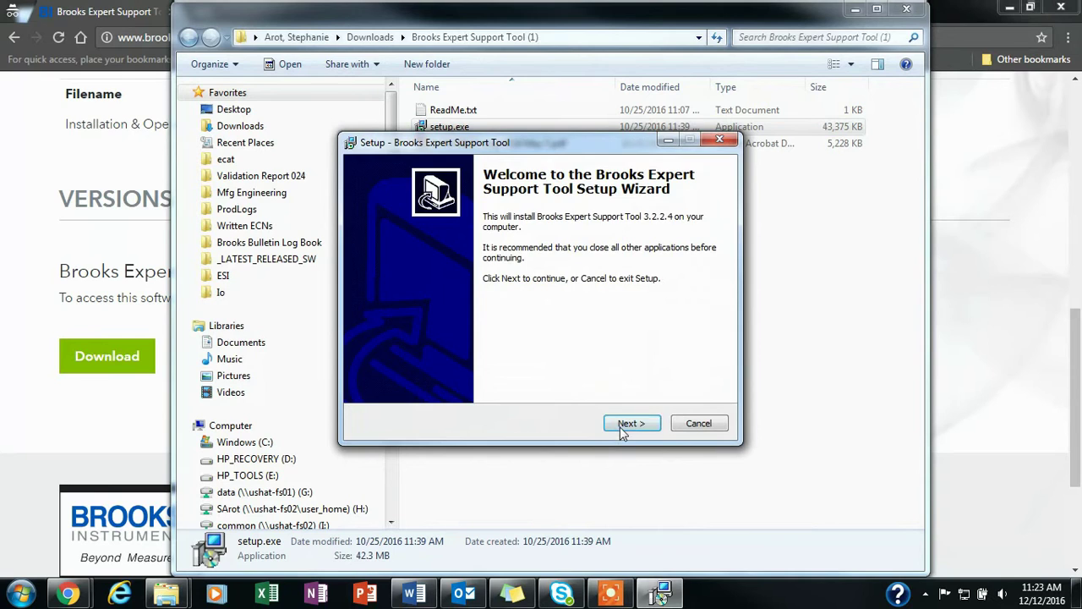
Scroll through the BEST license agreement and accept it
left_click(626, 427)
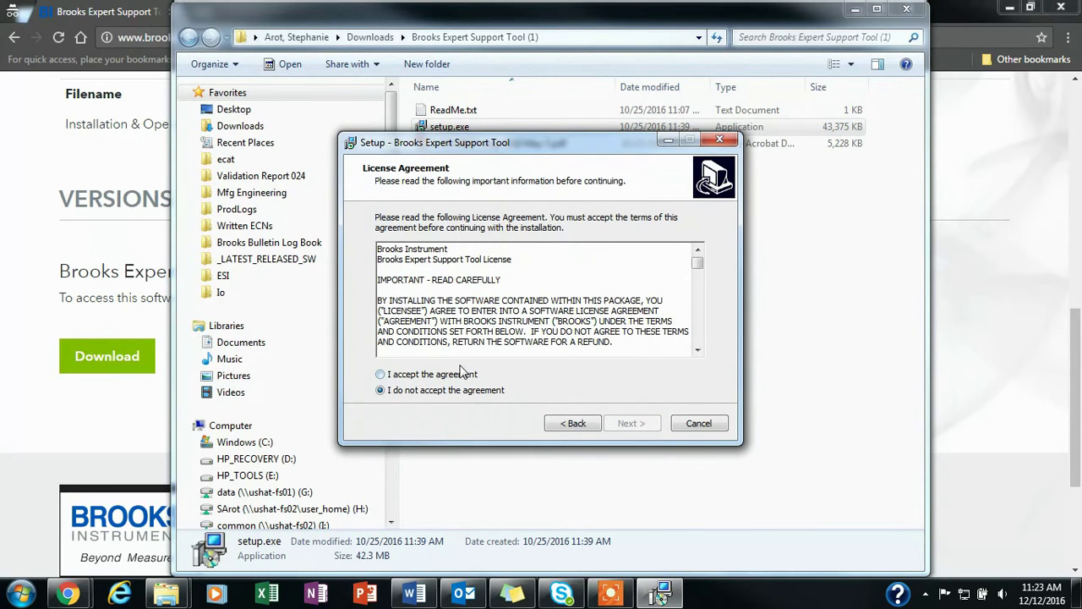
left_click(697, 350)
scroll(697, 354, "down", 4)
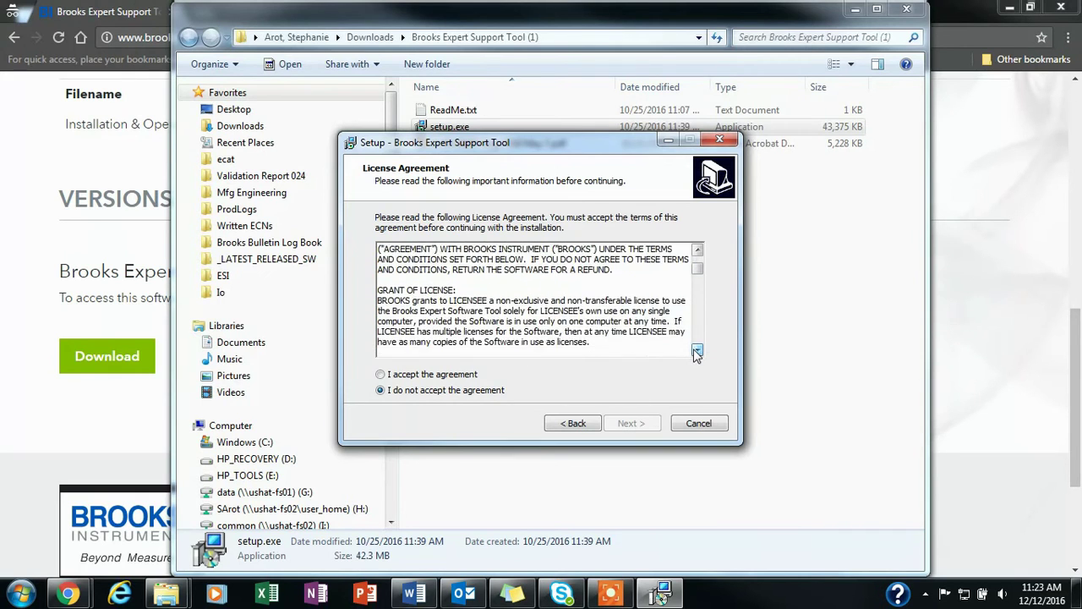
scroll(696, 352, "down", 5)
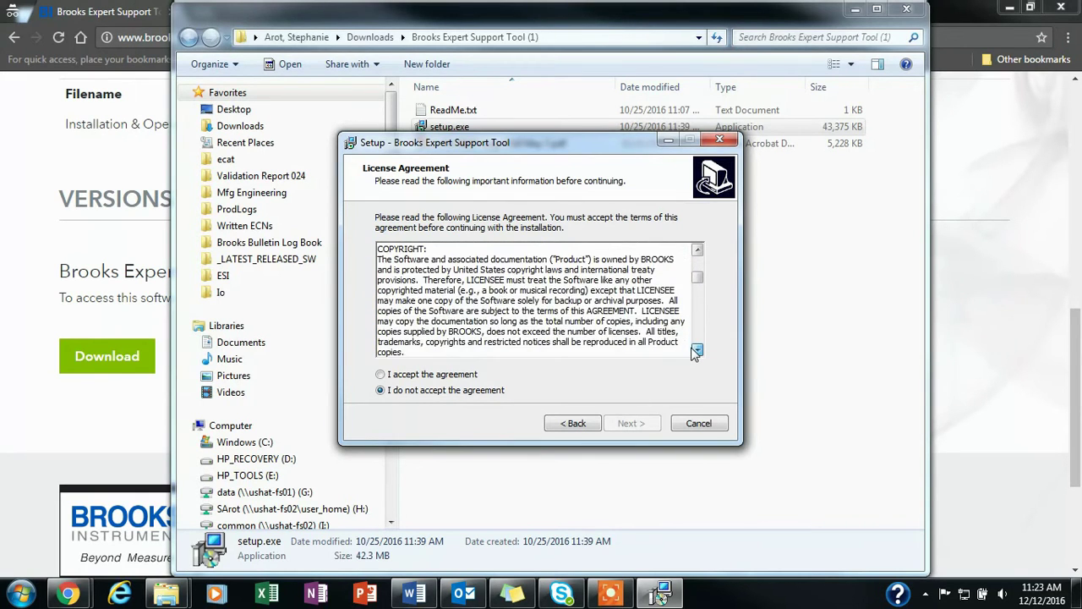
scroll(695, 352, "down", 5)
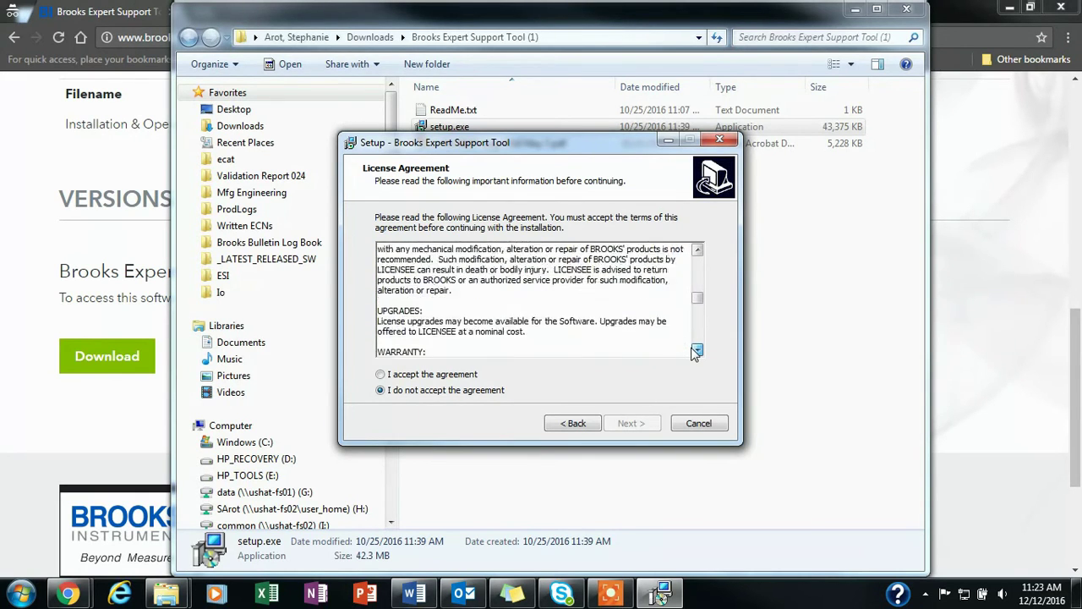
scroll(695, 352, "down", 8)
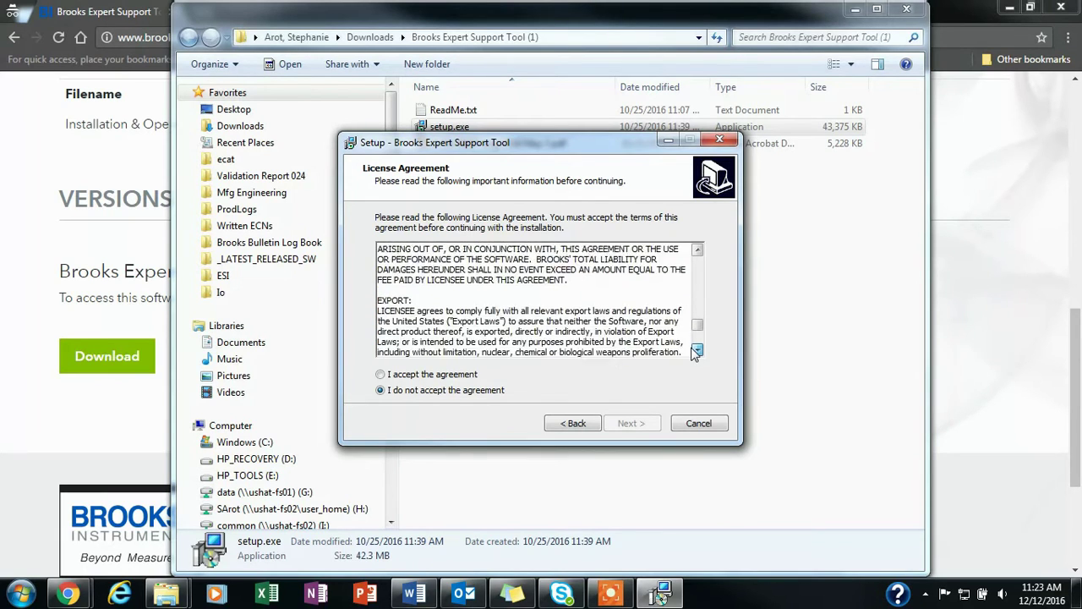
left_click(416, 375)
Read through the Information notes and continue to Select Components
left_click(630, 424)
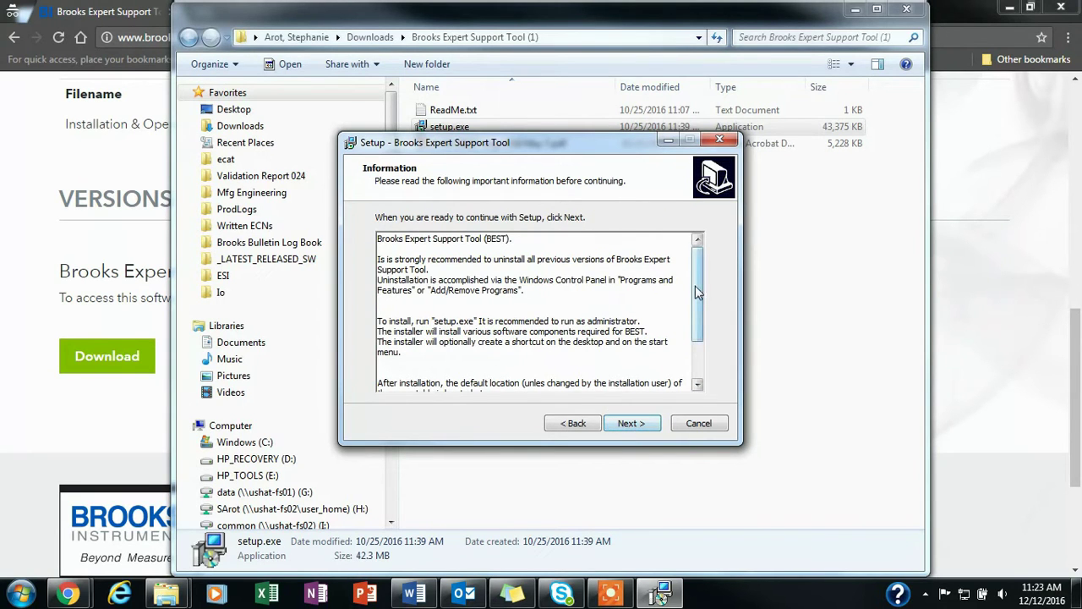
left_click_drag(700, 291, 696, 333)
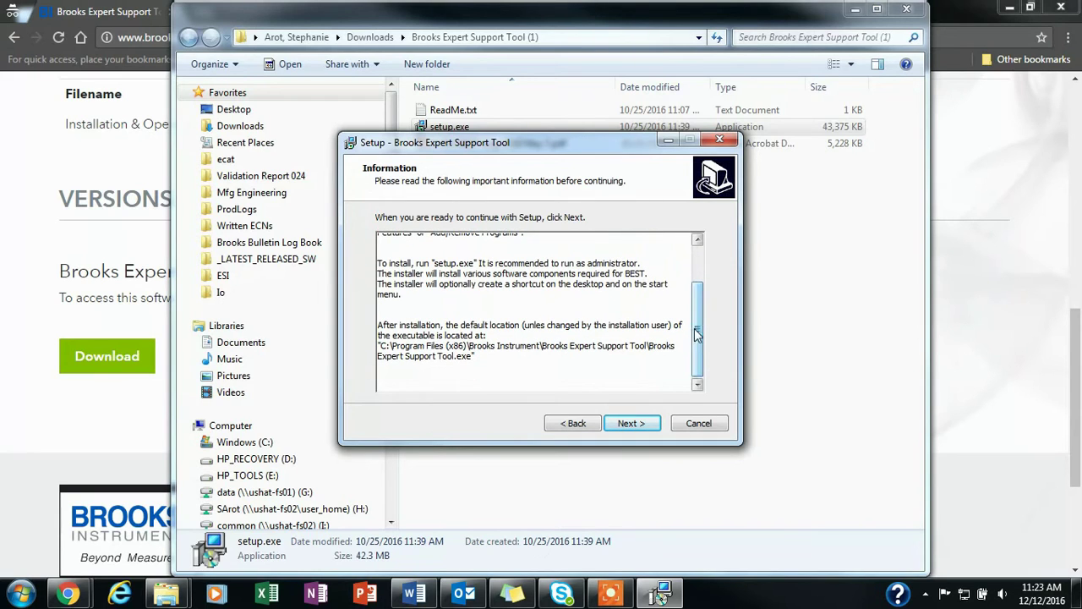
left_click(635, 417)
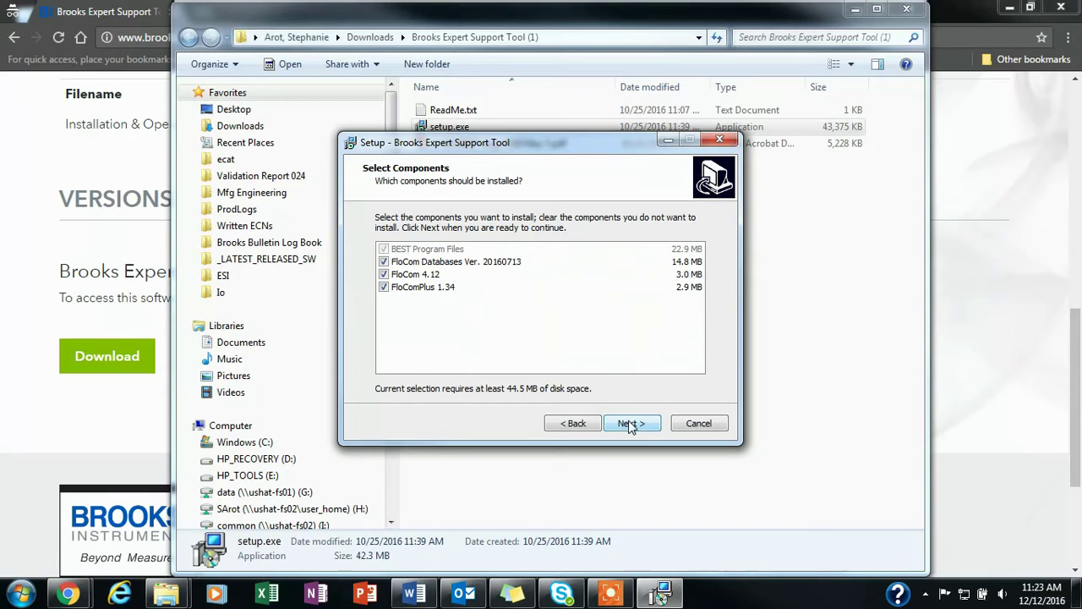
Keep all four components and the Brooks Instrument Start Menu folder, then install
left_click(630, 424)
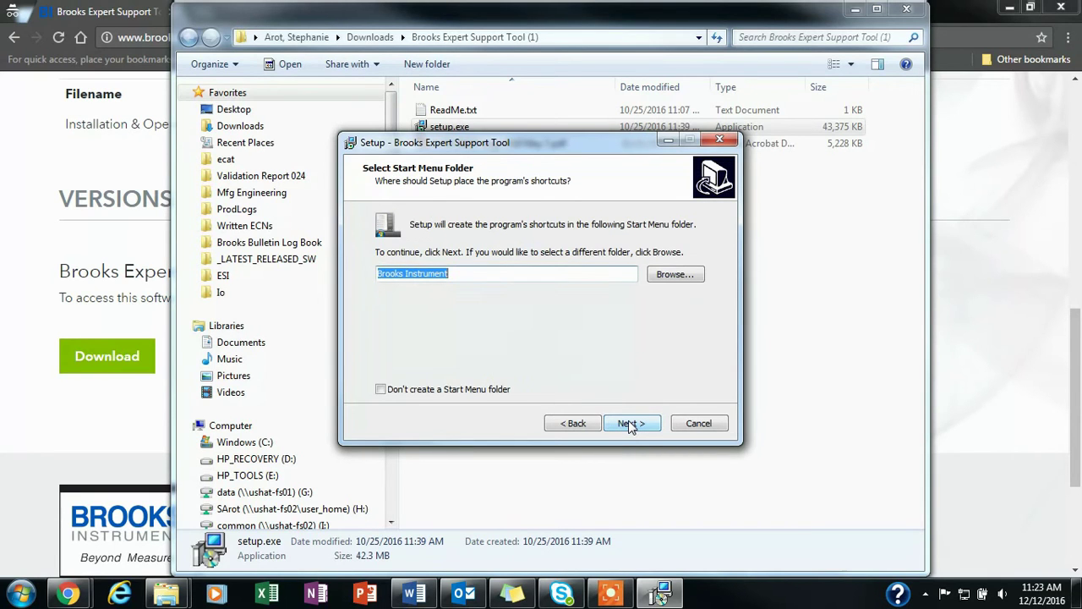
left_click(630, 425)
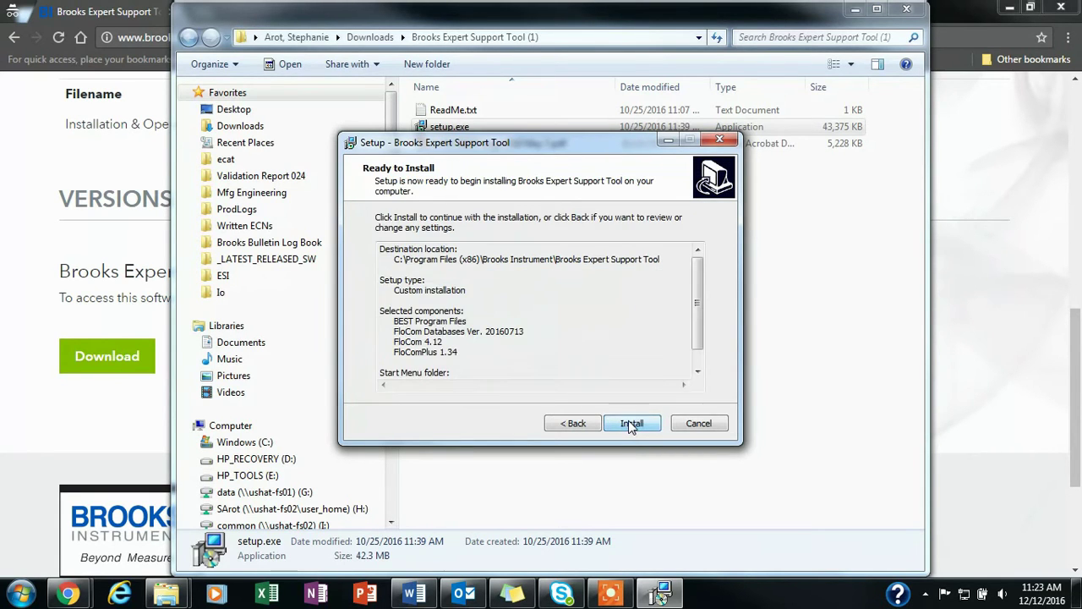
scroll(699, 305, "down", 1)
scroll(699, 305, "down", 1)
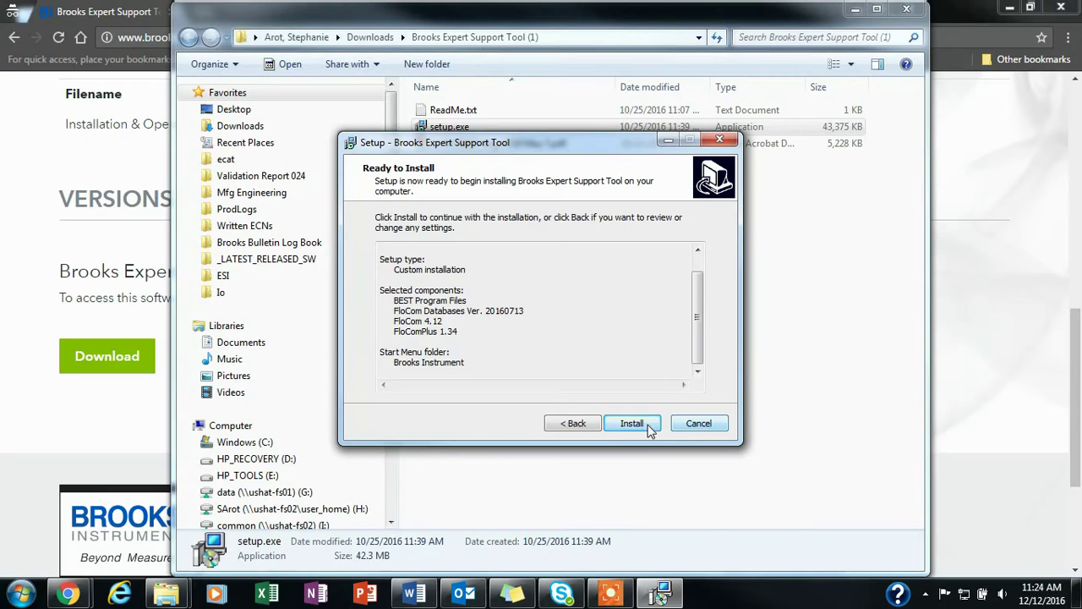
left_click(639, 427)
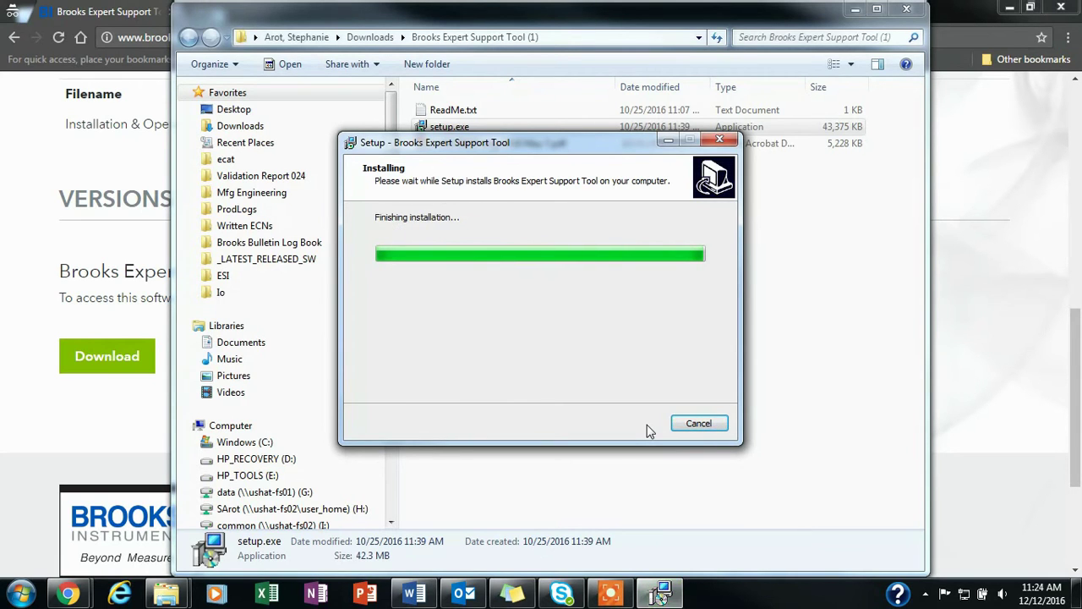
Extract the FloCom databases to the default path and apply the Modify option
left_click(625, 426)
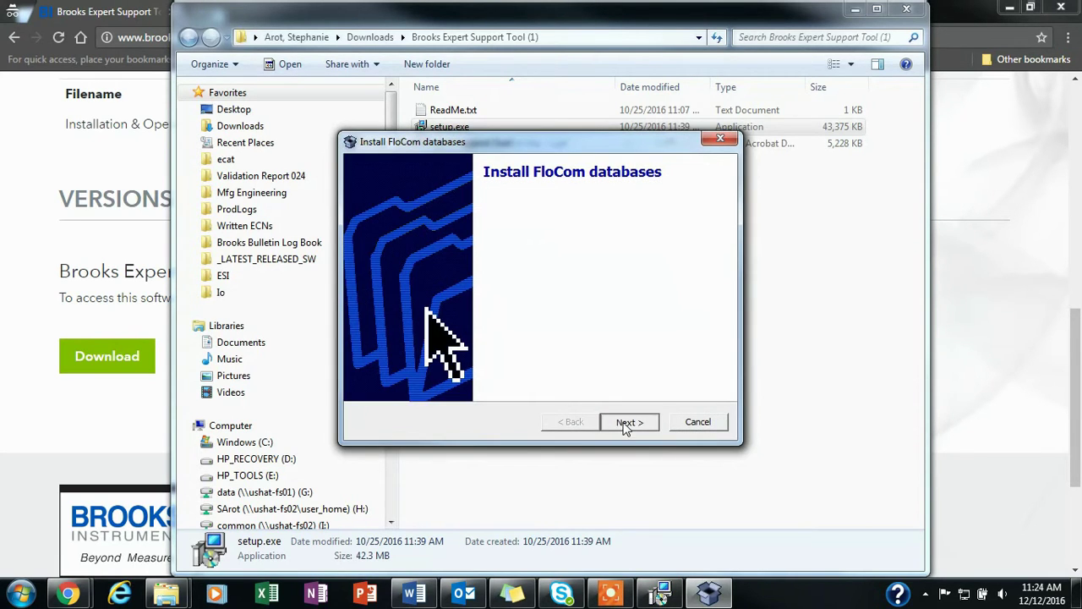
left_click(626, 422)
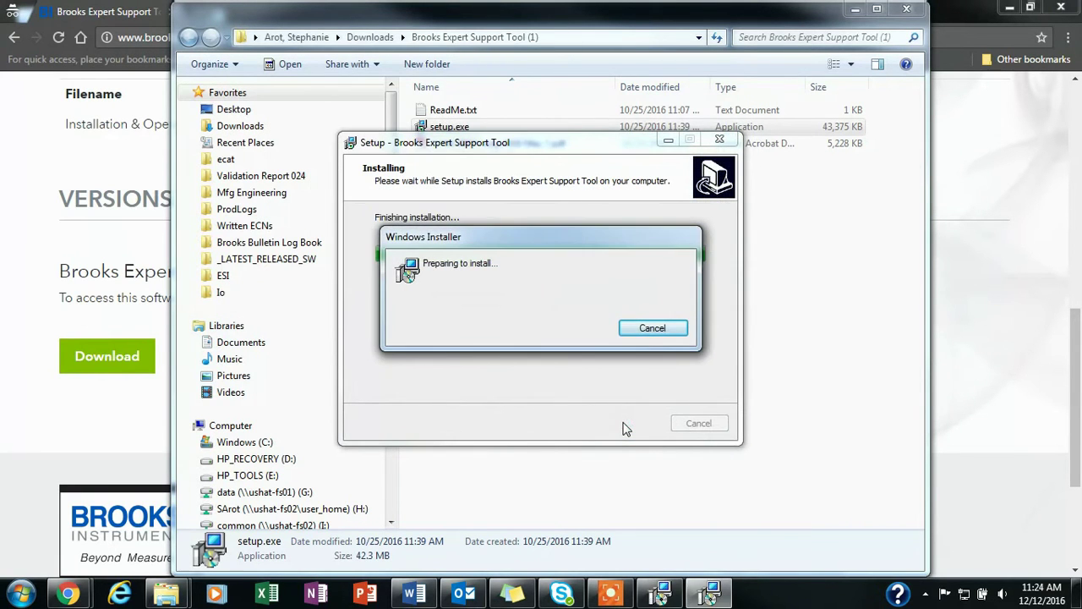
left_click(624, 423)
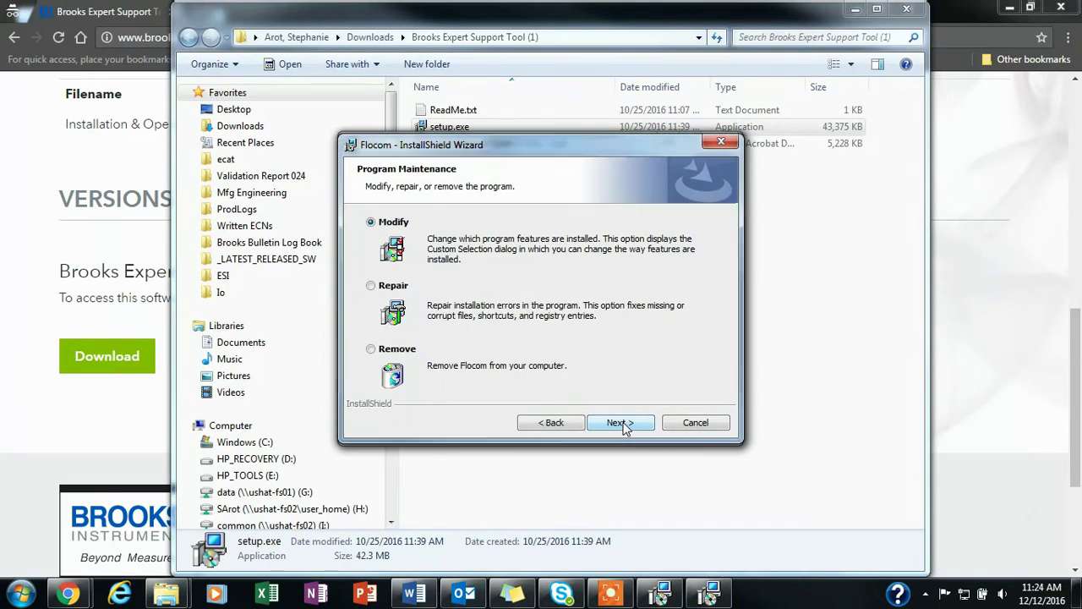
left_click(624, 423)
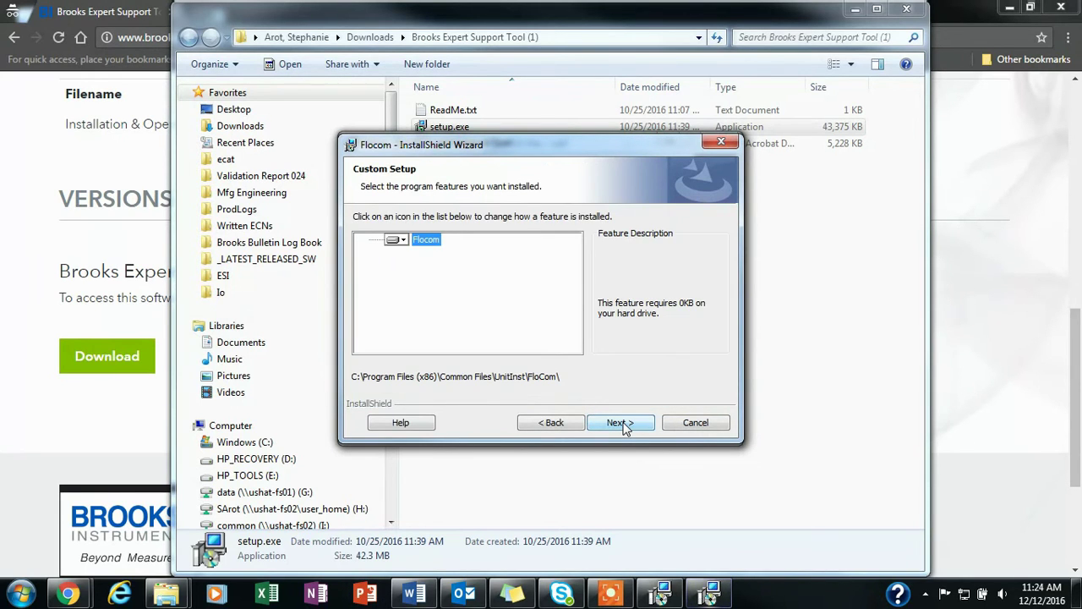
left_click(623, 423)
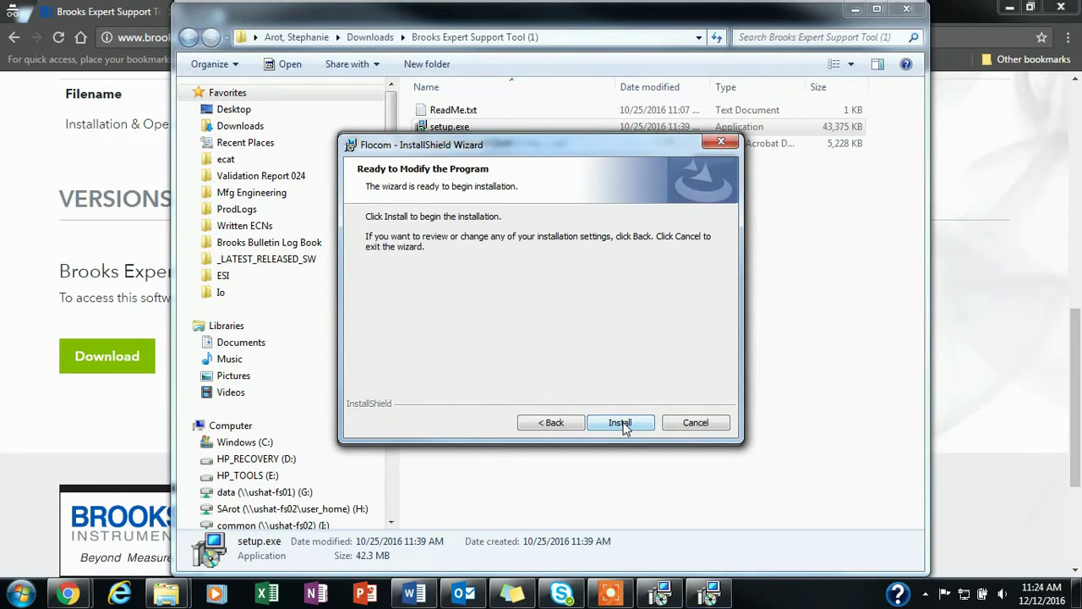
left_click(623, 423)
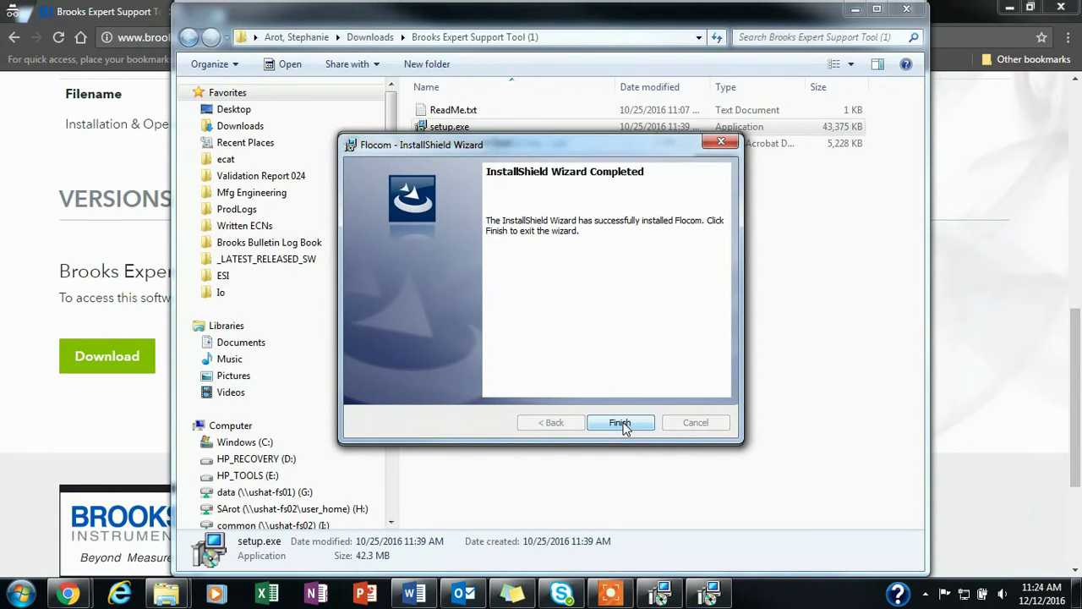
left_click(623, 422)
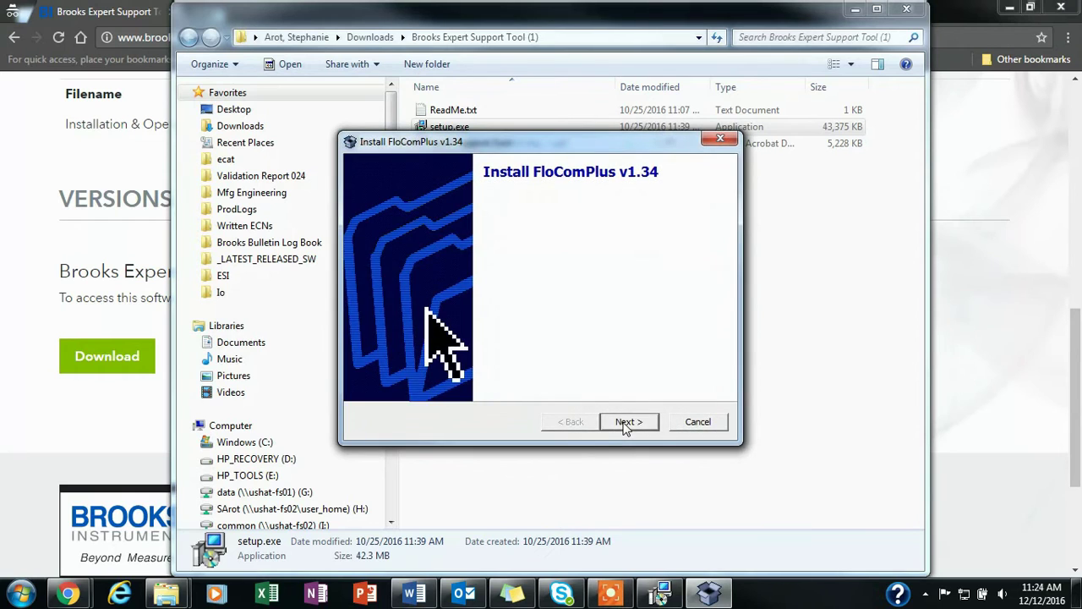
Extract FloComPlus v1.34 files and repair Microsoft ReportViewer 2010 Redistributable
left_click(624, 423)
left_click(624, 424)
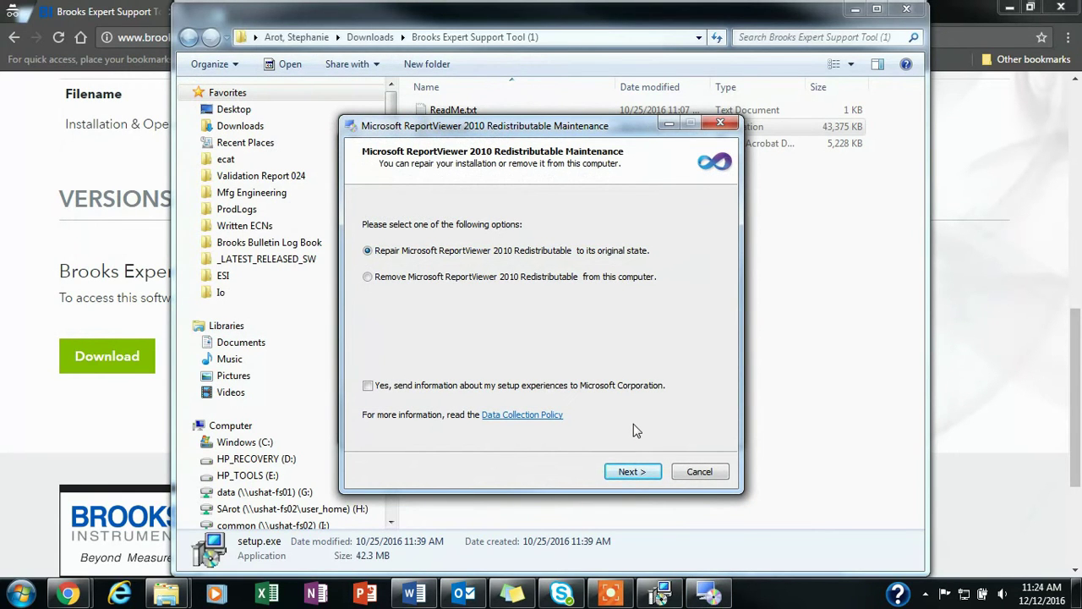
left_click(640, 472)
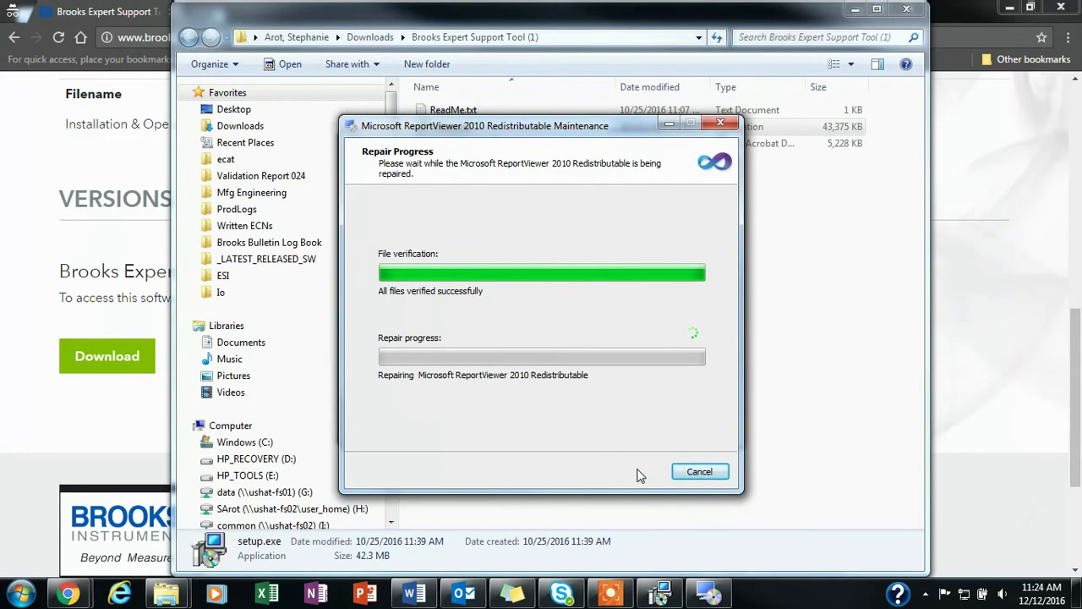
left_click(697, 472)
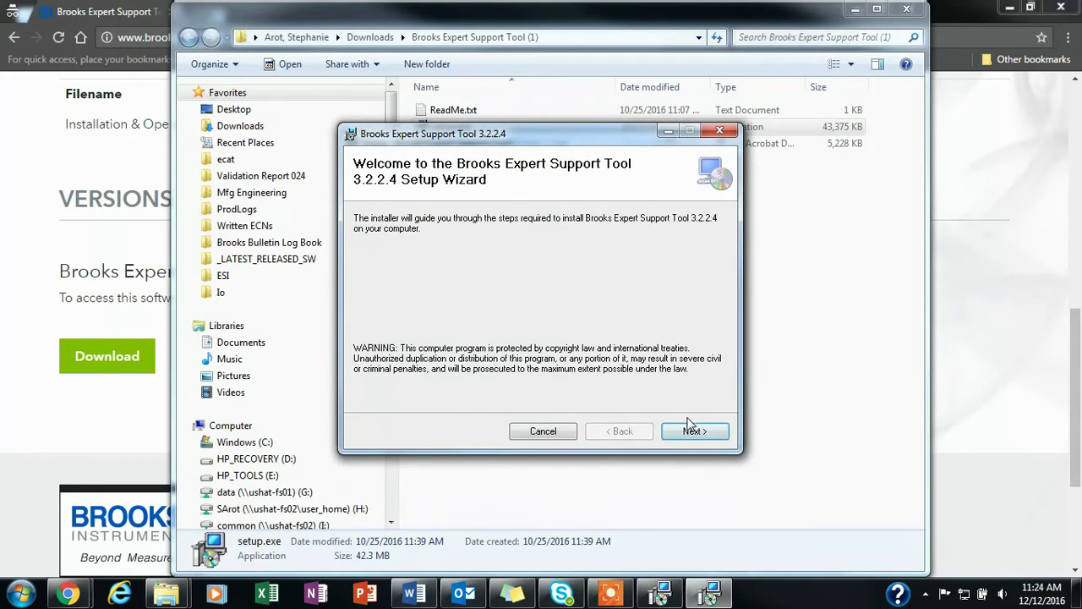
Install BEST 3.2.2.4 for Everyone into the default folder and close the wizard
left_click(691, 433)
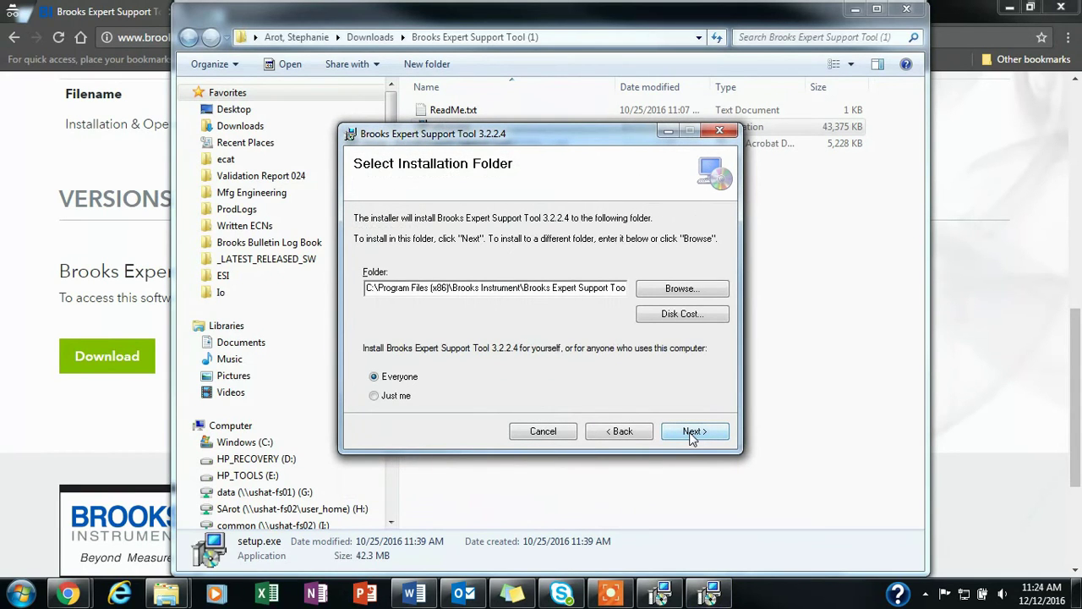
left_click(692, 432)
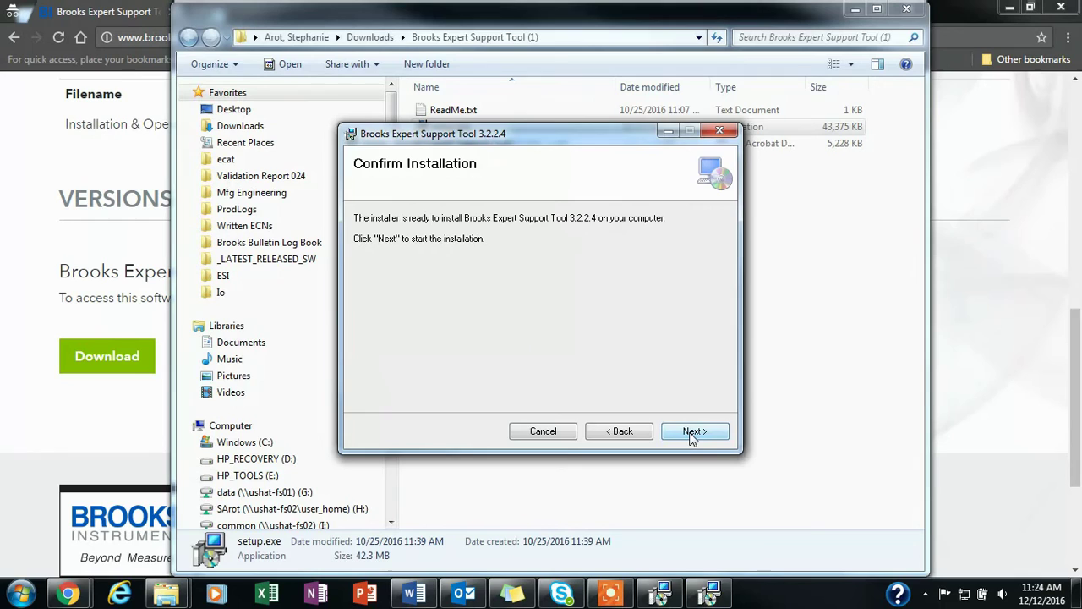
left_click(692, 432)
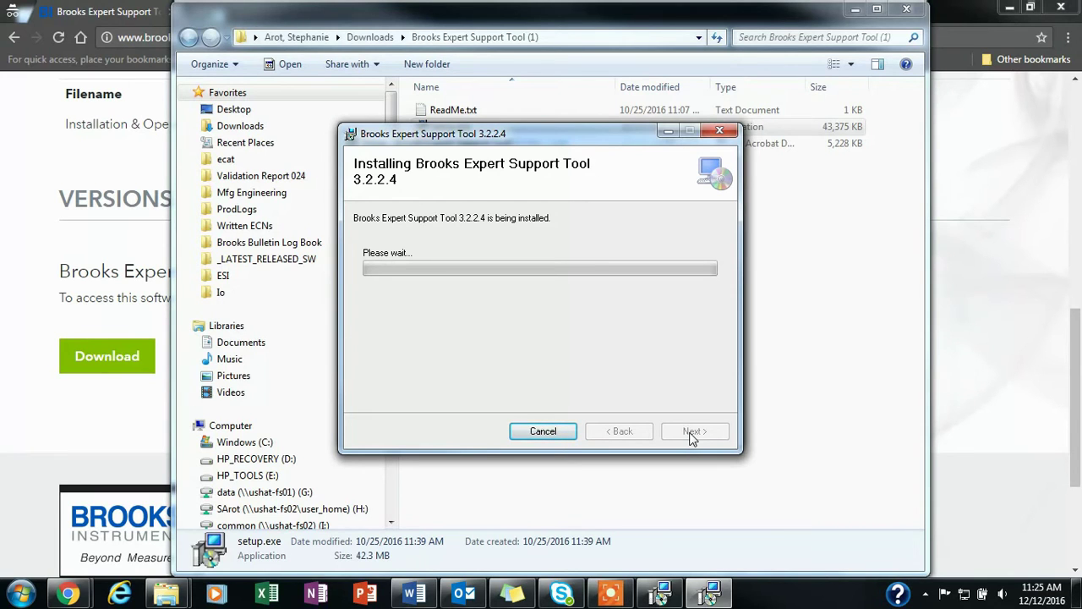
left_click(690, 433)
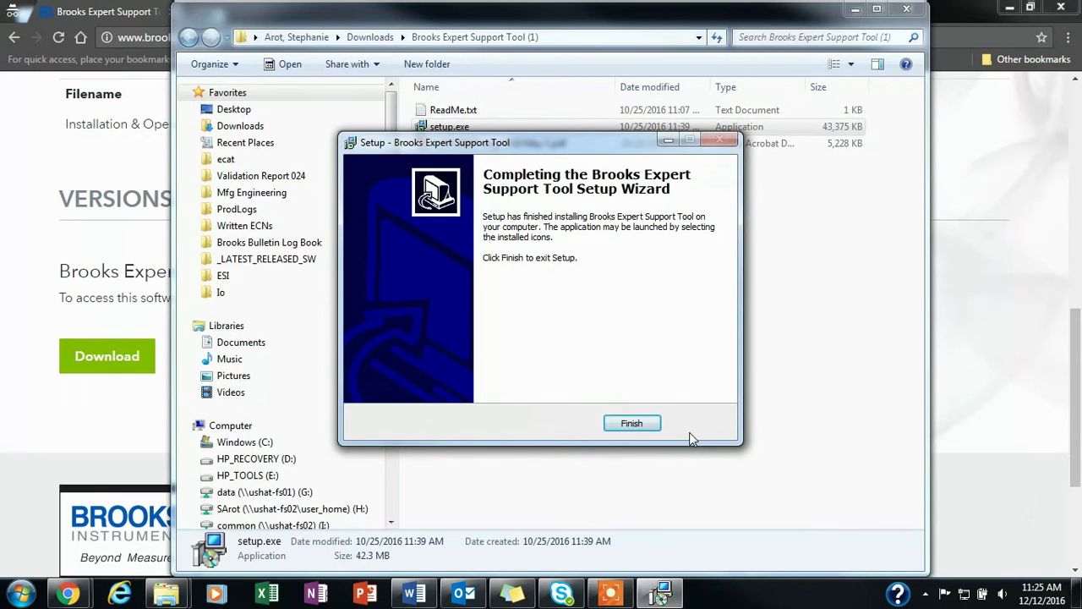
left_click(633, 427)
Show the desktop with the new Brooks Expert Support Tool shortcut
key("super+d")
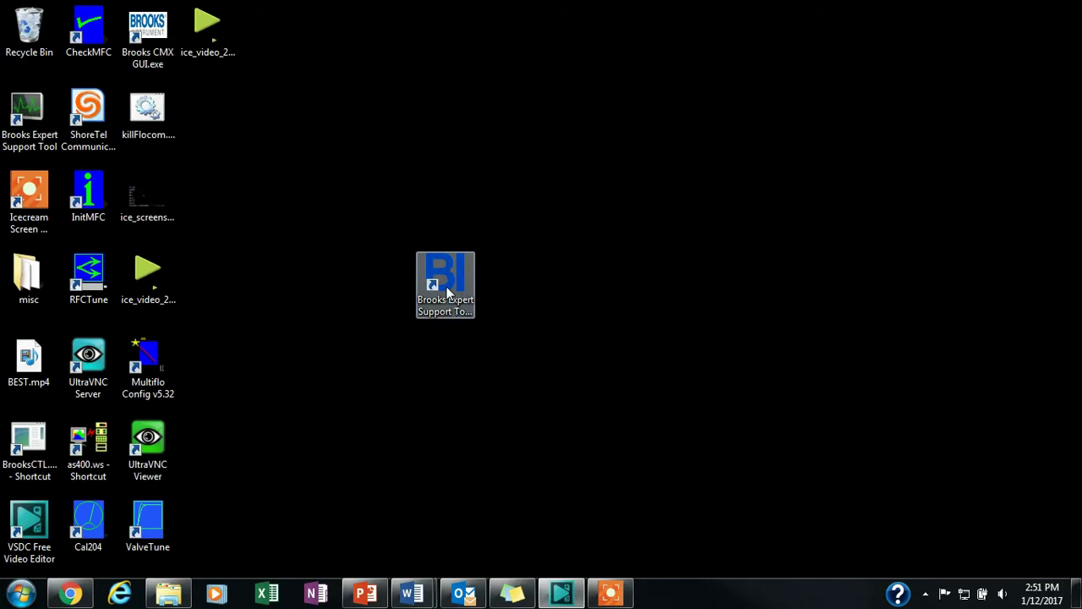
Launch BEST and set COM Port to COM8 with baud rate optimize
double_click(446, 289)
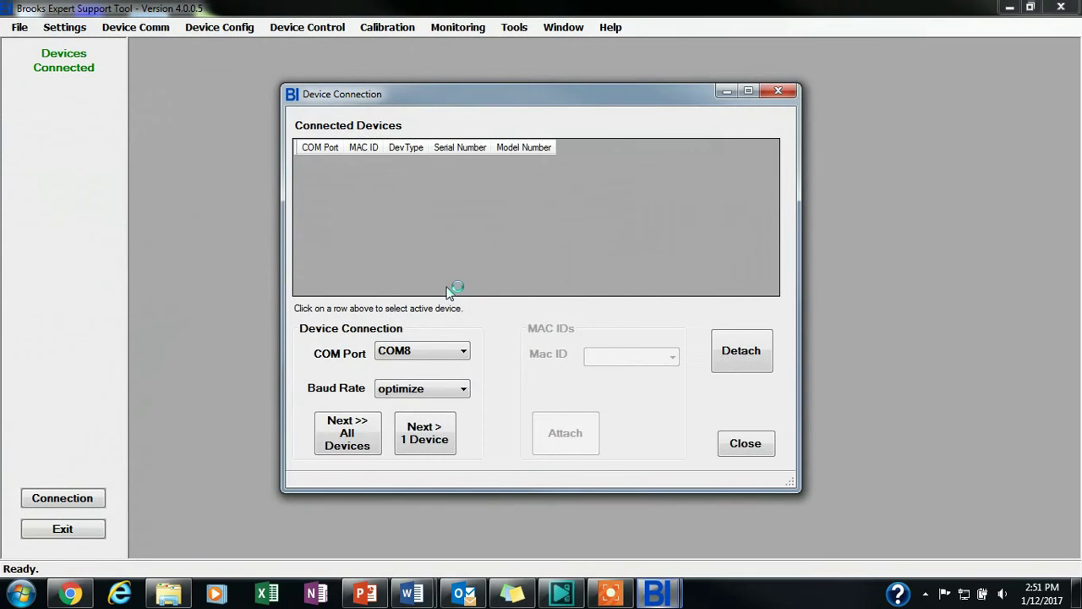
left_click(454, 356)
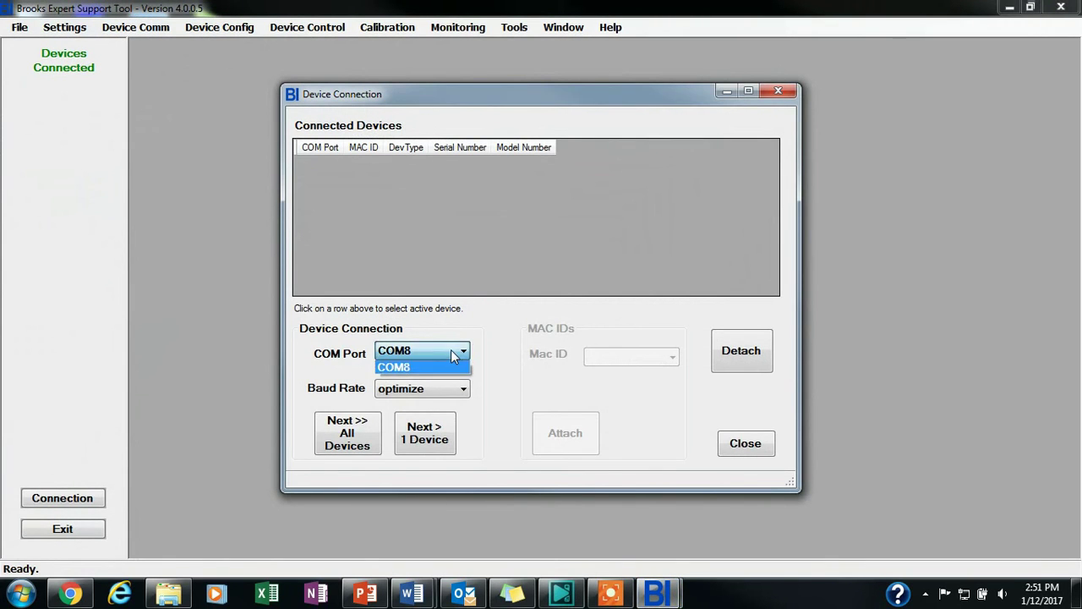
left_click(407, 368)
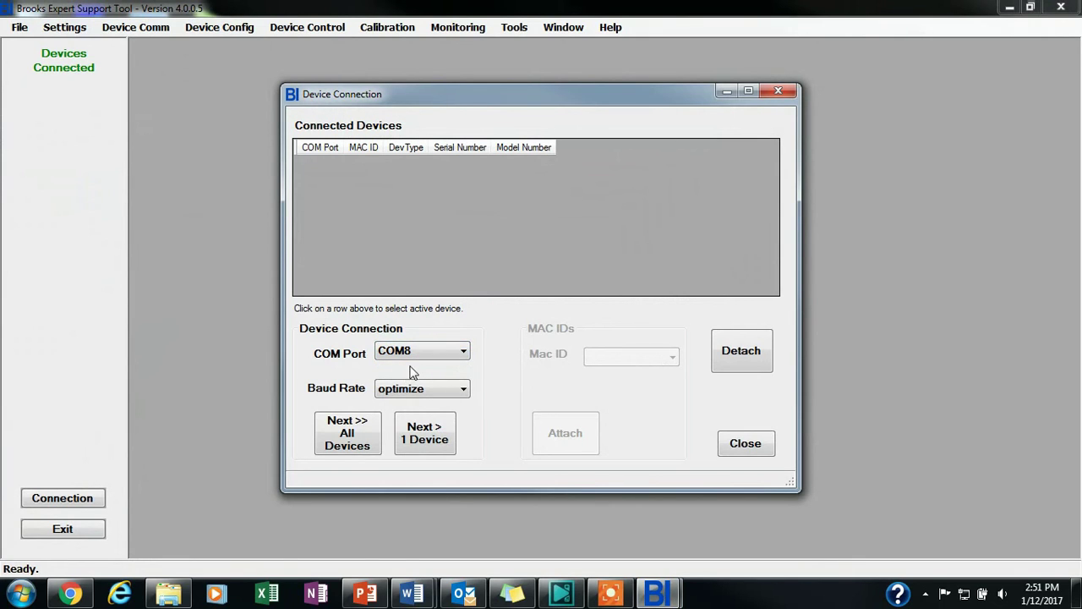
left_click(416, 390)
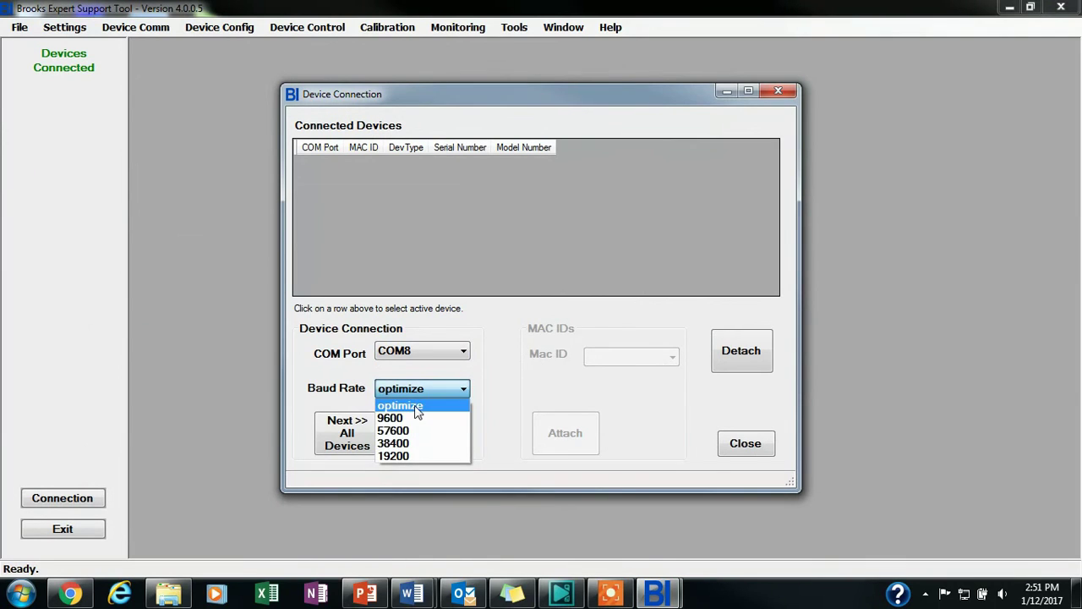
left_click(416, 407)
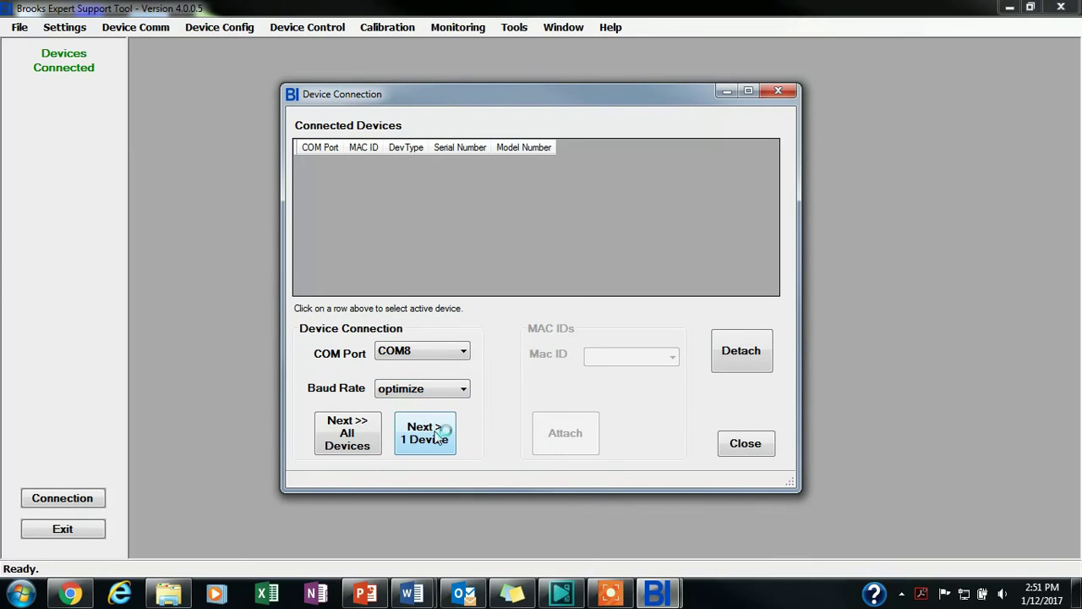
Search COM8 for one device and attach it at MAC ID 32
left_click(420, 431)
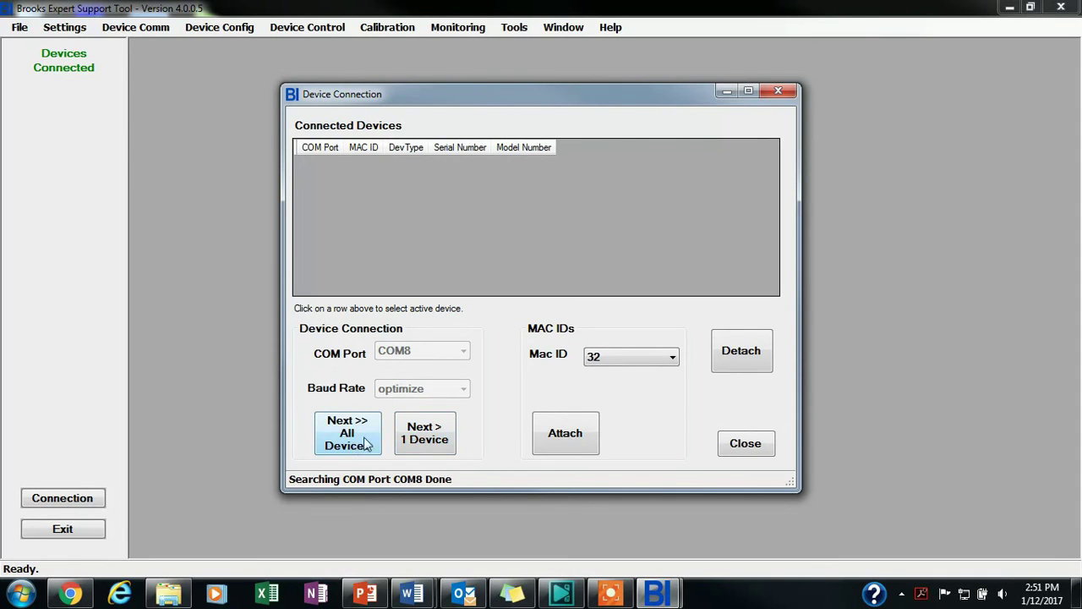
left_click(607, 357)
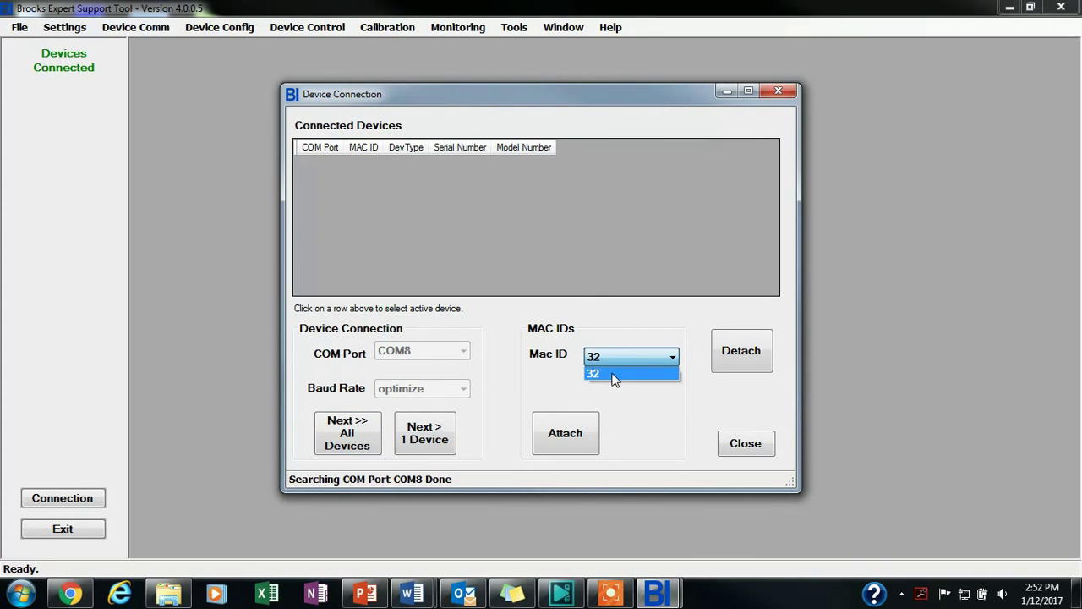
left_click(606, 375)
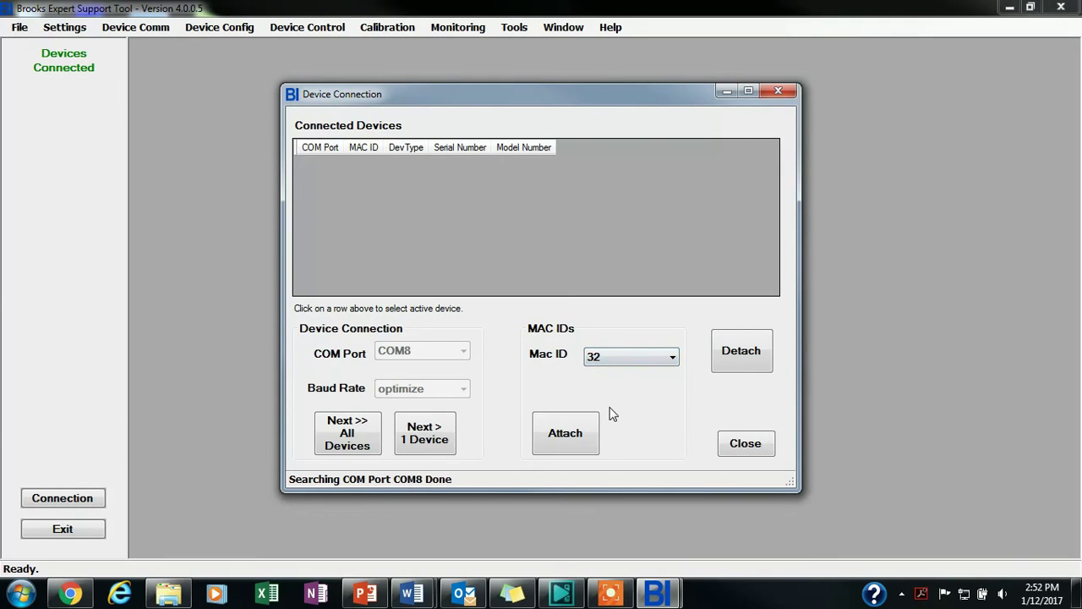
left_click(572, 433)
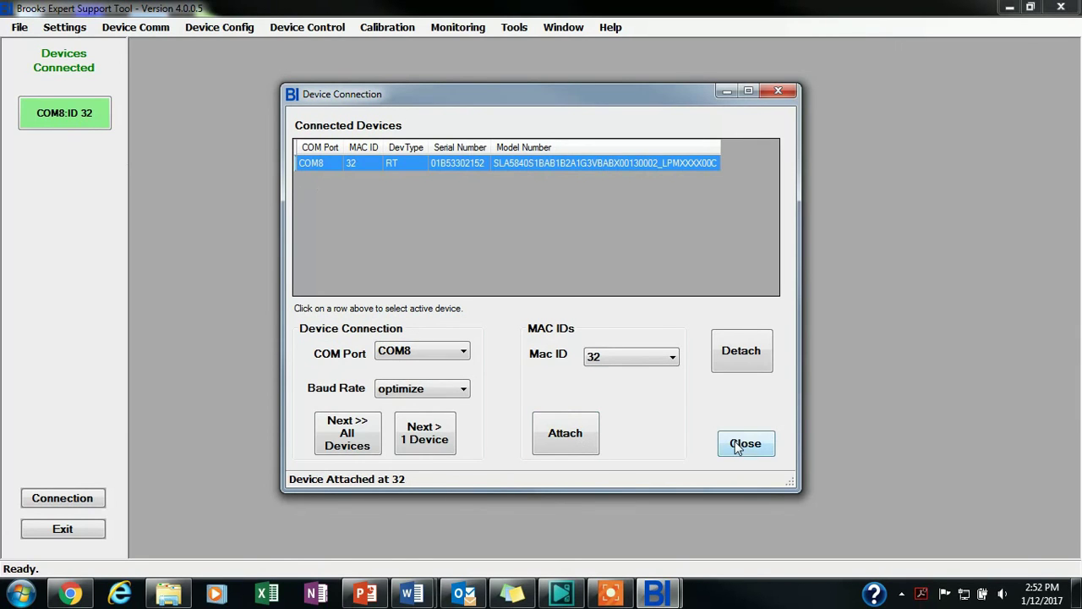
Open the Main Graph for COM8:ID 32 and confirm the License Installed status
left_click(742, 444)
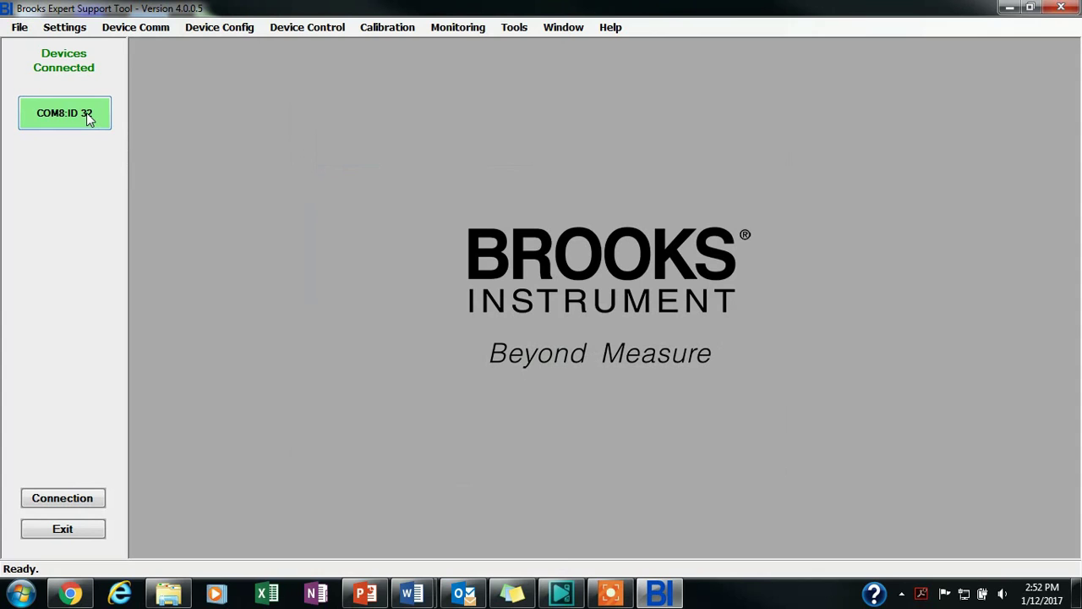
left_click(89, 118)
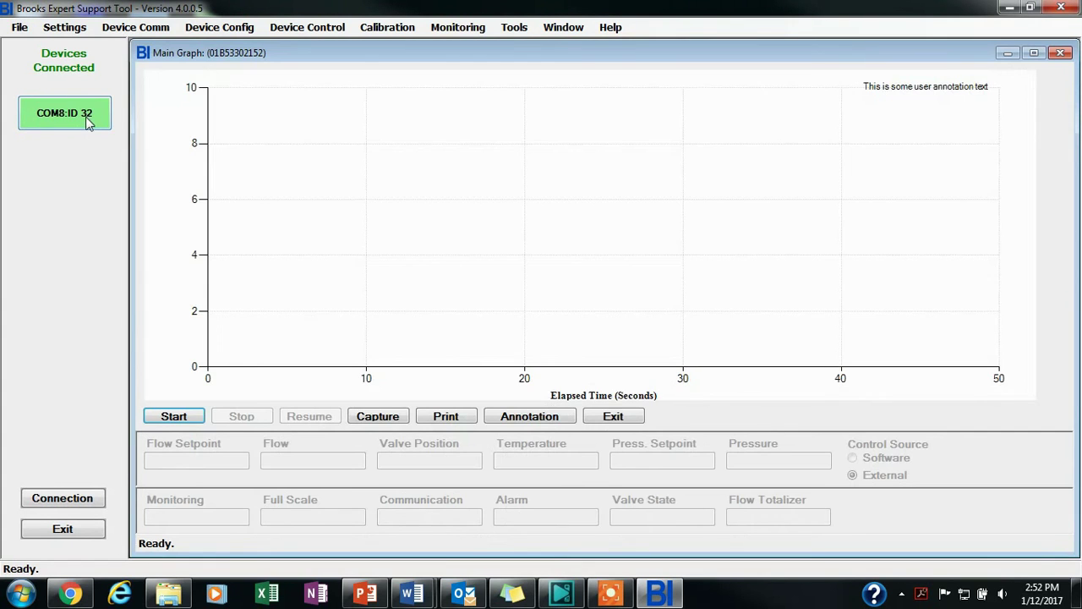
left_click(608, 29)
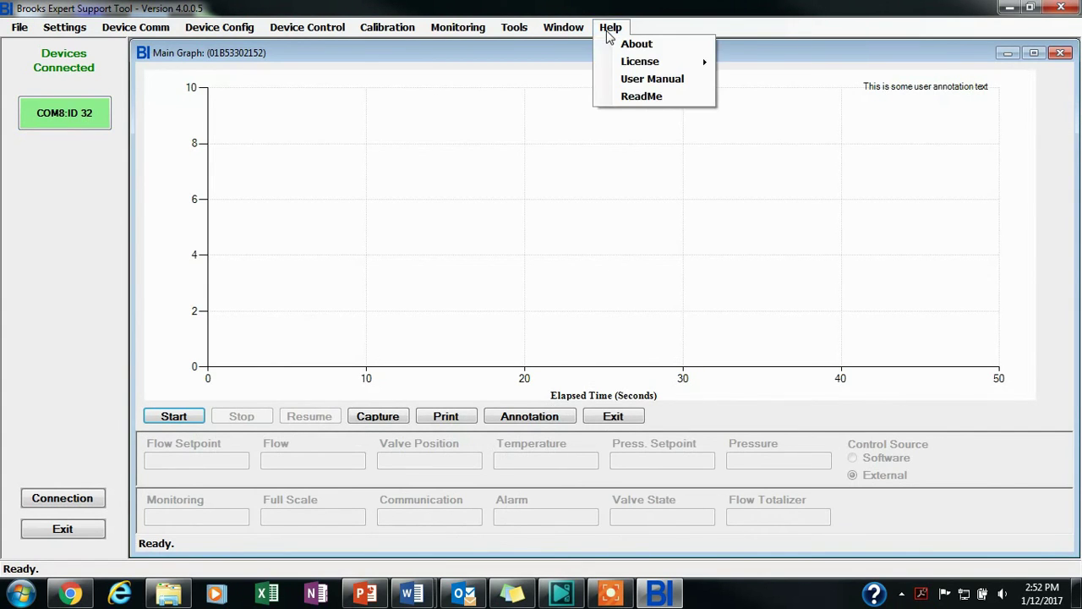
mouse_move(651, 64)
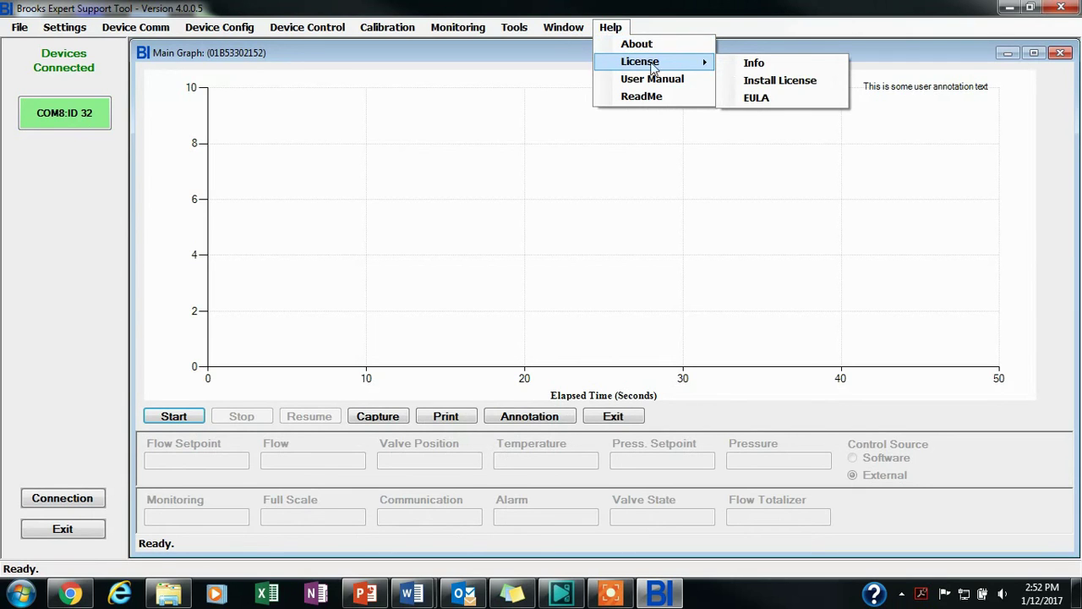
left_click(810, 82)
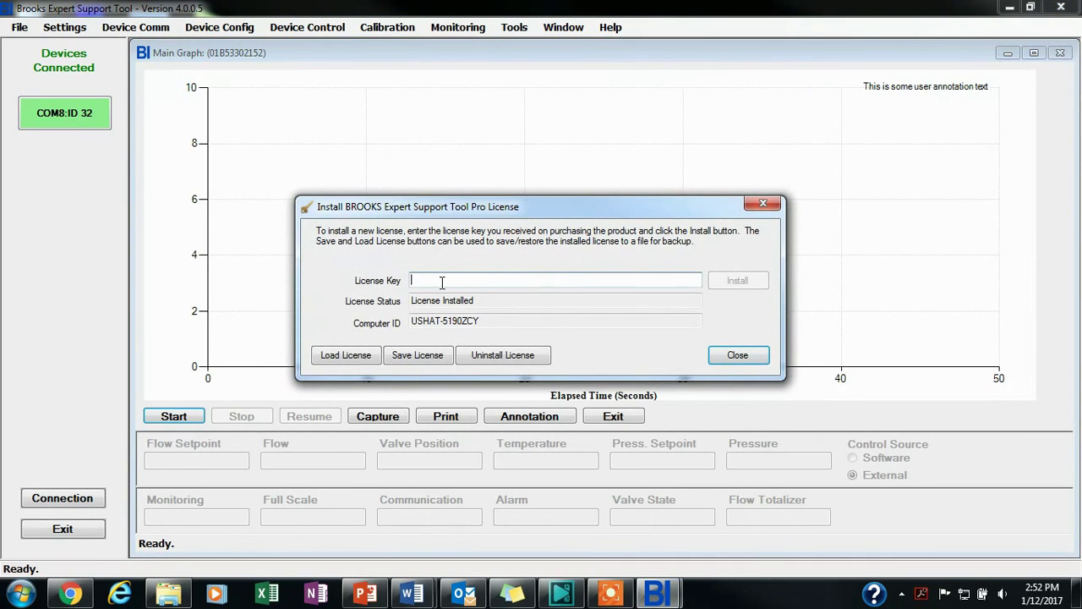
left_click(582, 281)
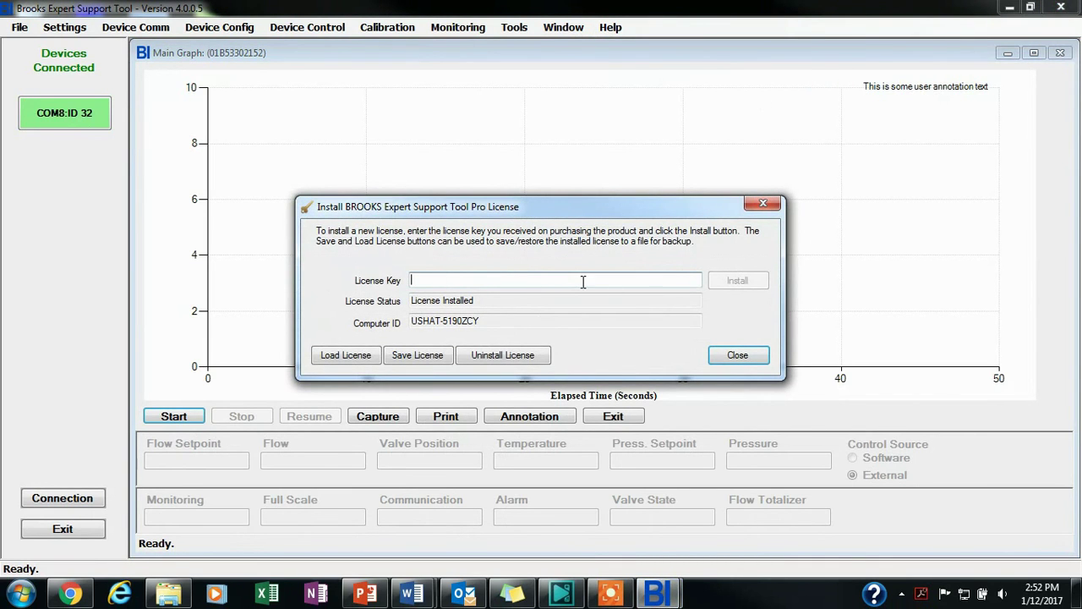
left_click(342, 356)
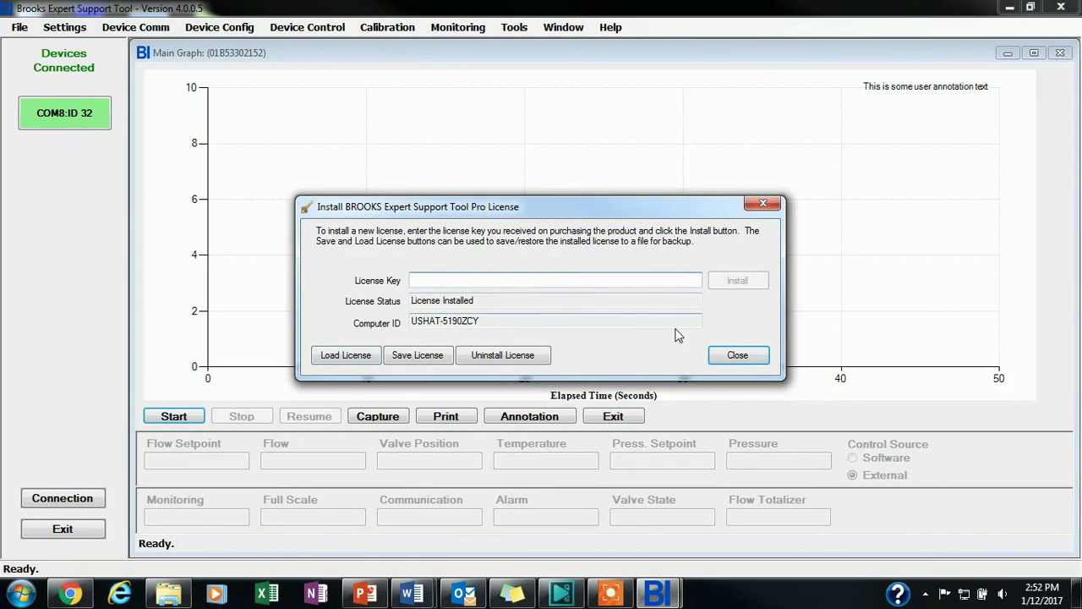
left_click(734, 359)
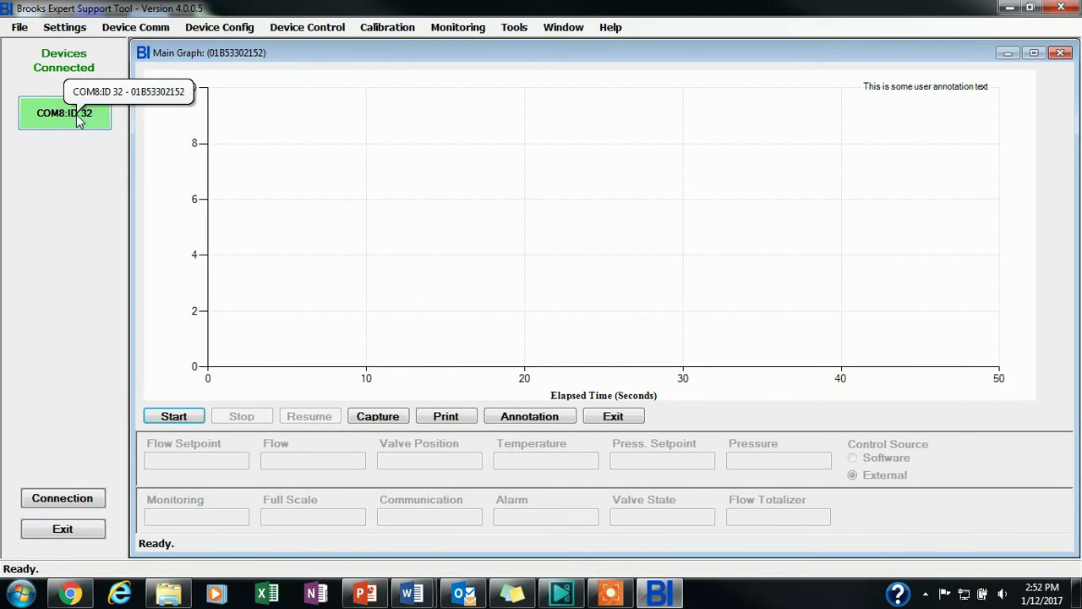
Detach the MAC ID 32 device, closing its open forms, then exit BEST
left_click(64, 500)
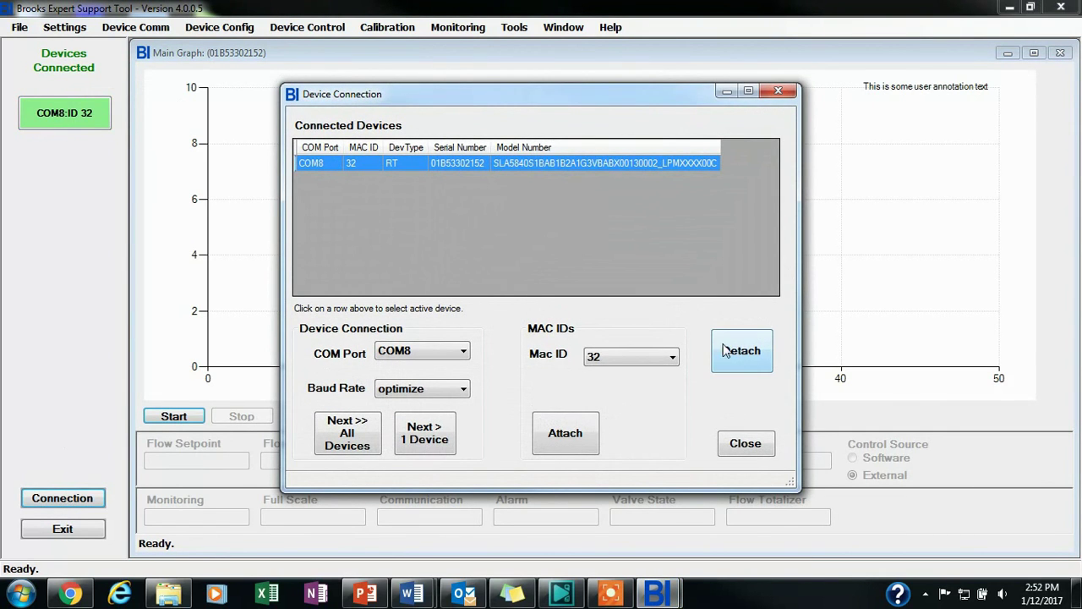
left_click(743, 359)
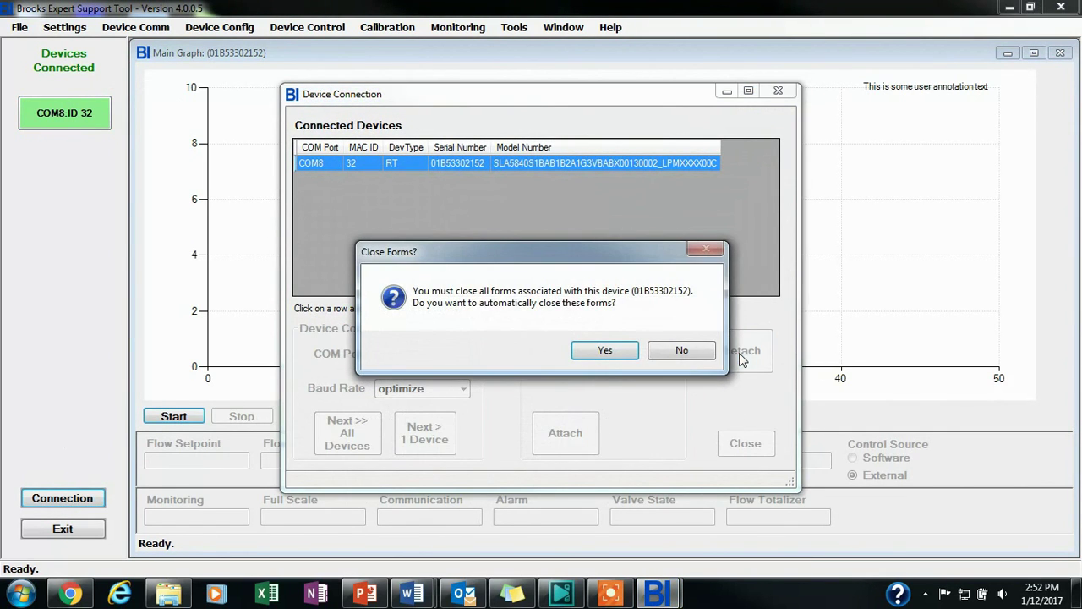
left_click(605, 351)
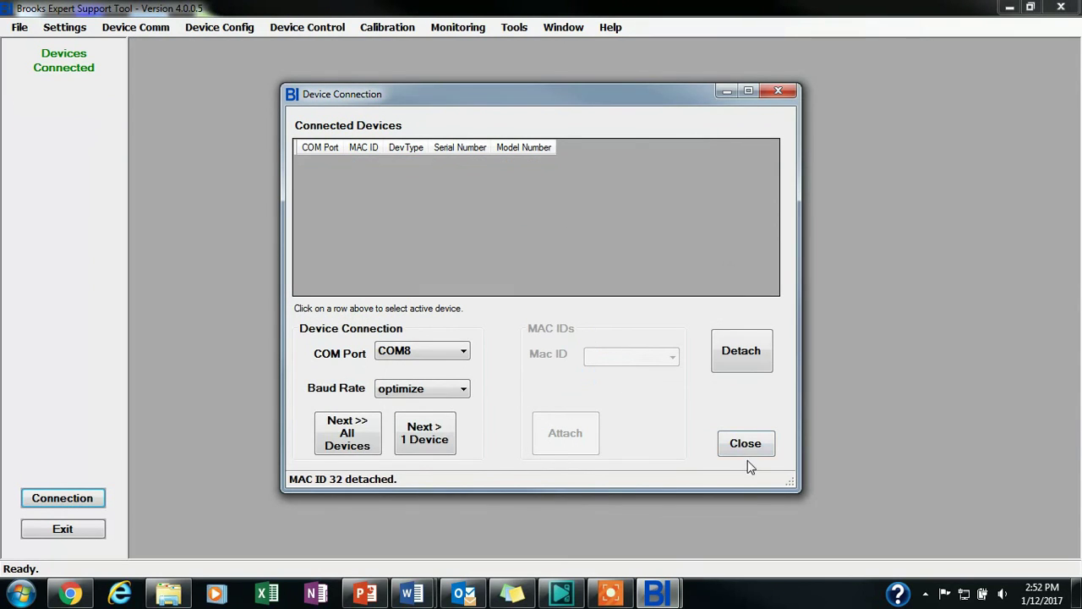
left_click(747, 446)
left_click(1077, 8)
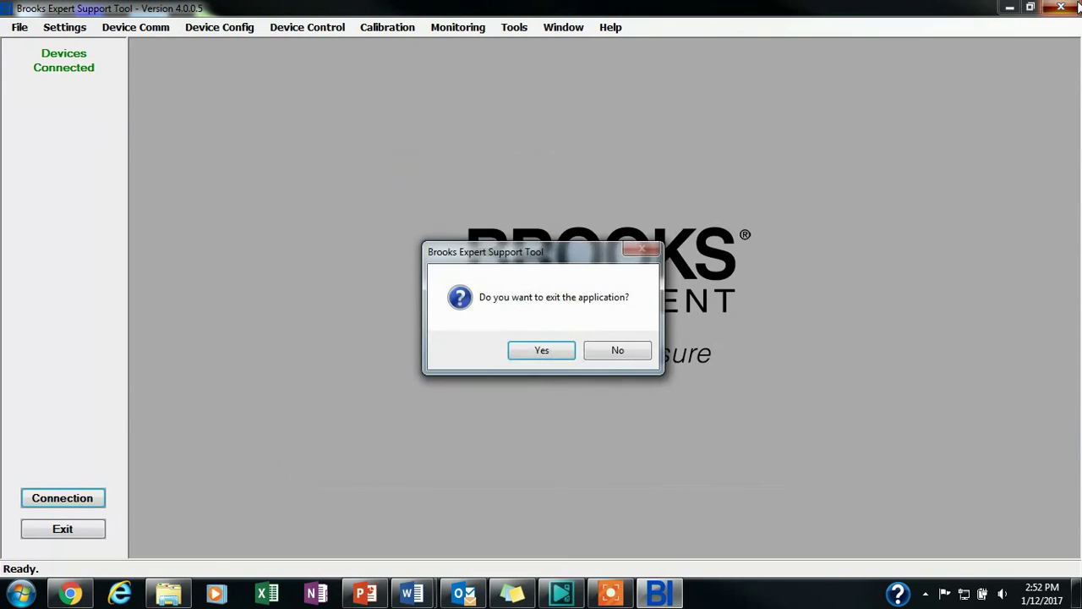
key("Return")
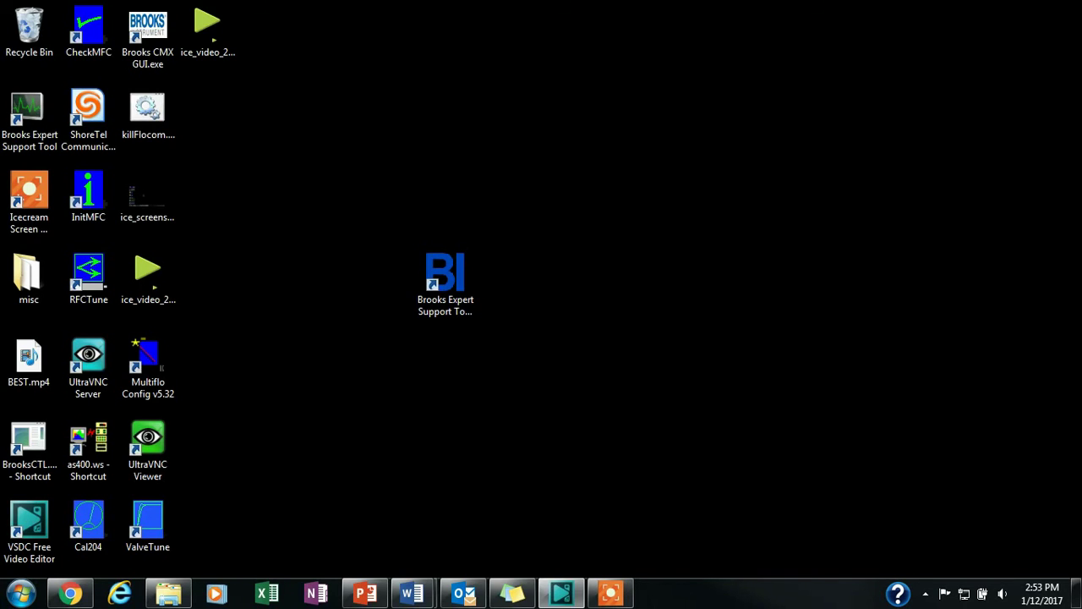